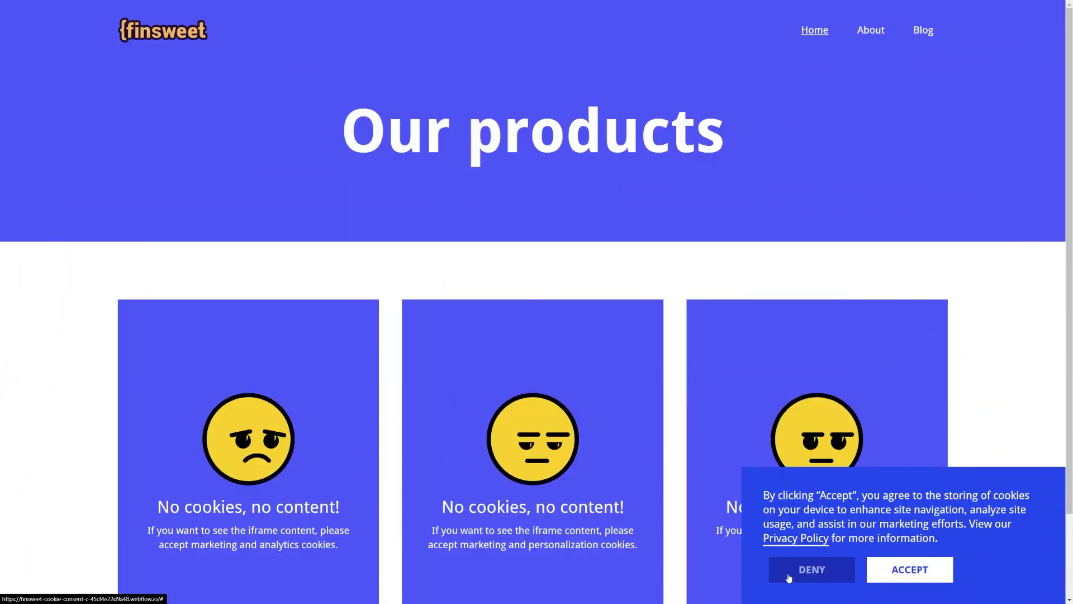
- Deny cookies on the Finsweet demo site, then accept them so the first card's iframe loads
left_click(812, 569)
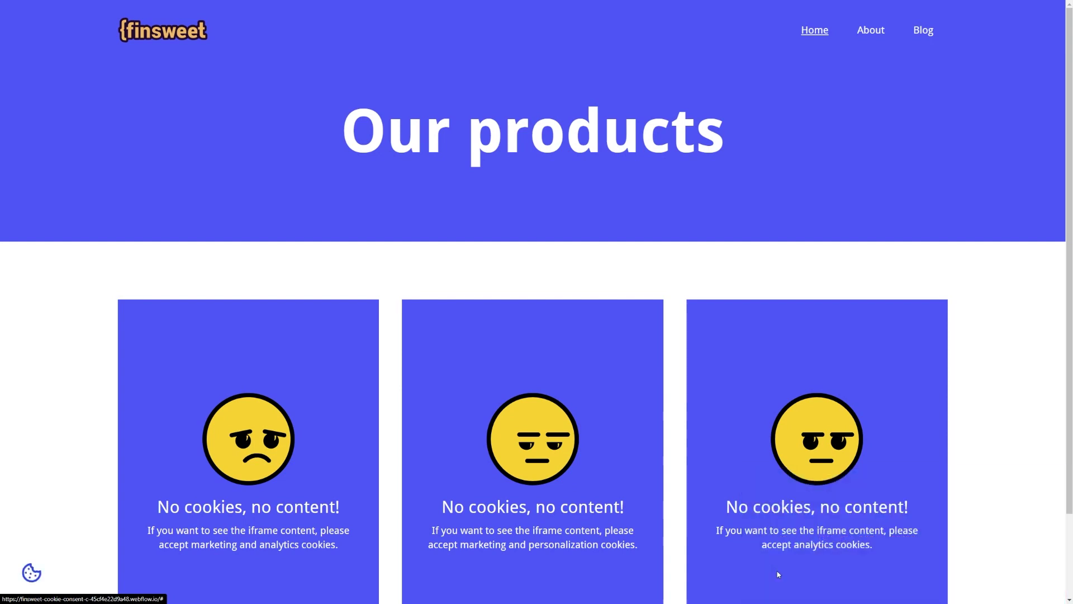
scroll(590, 439, "down", 2)
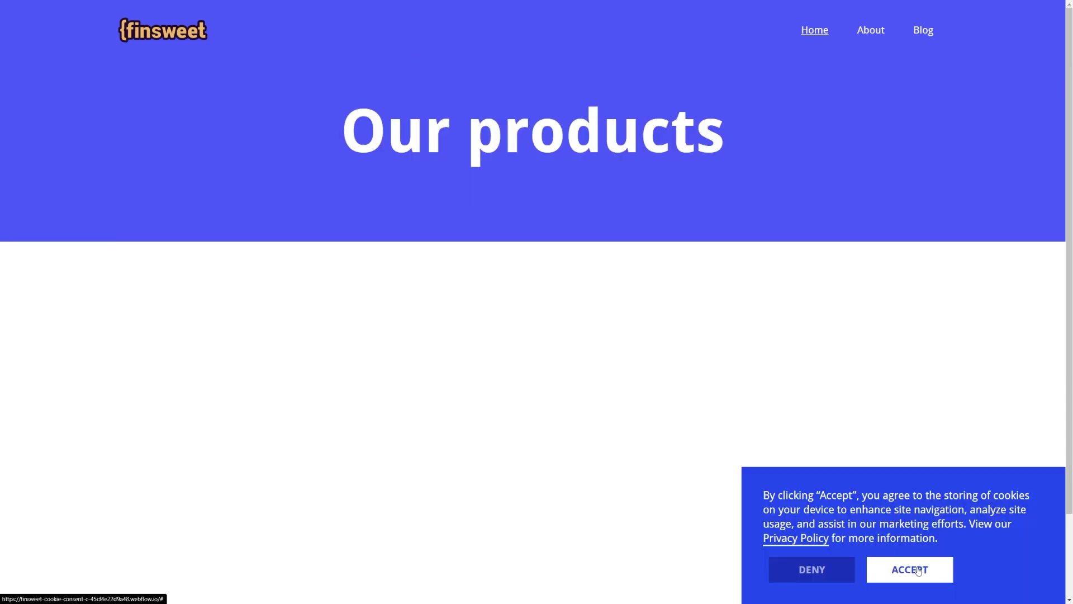
left_click(918, 569)
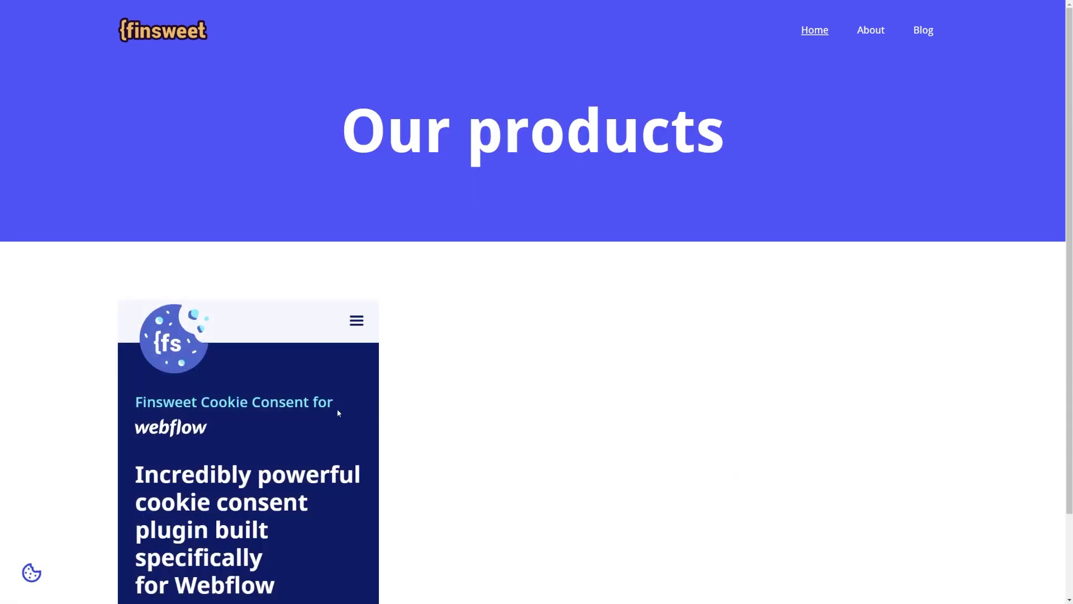
- Select embed-wrapper in the Navigator and set its Position to Relative
scroll(414, 450, "down", 2)
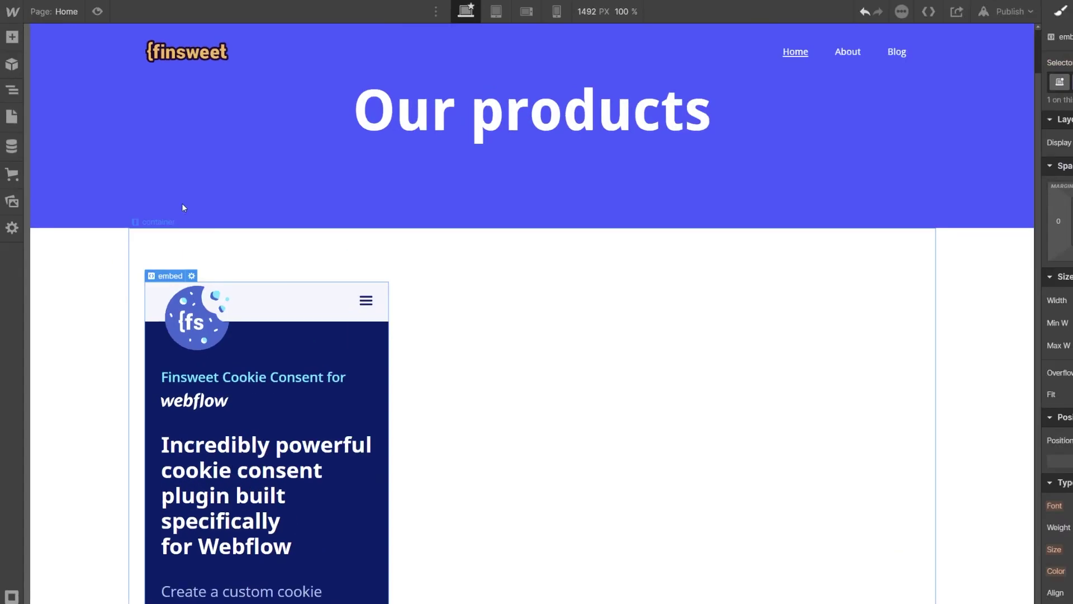
left_click(12, 89)
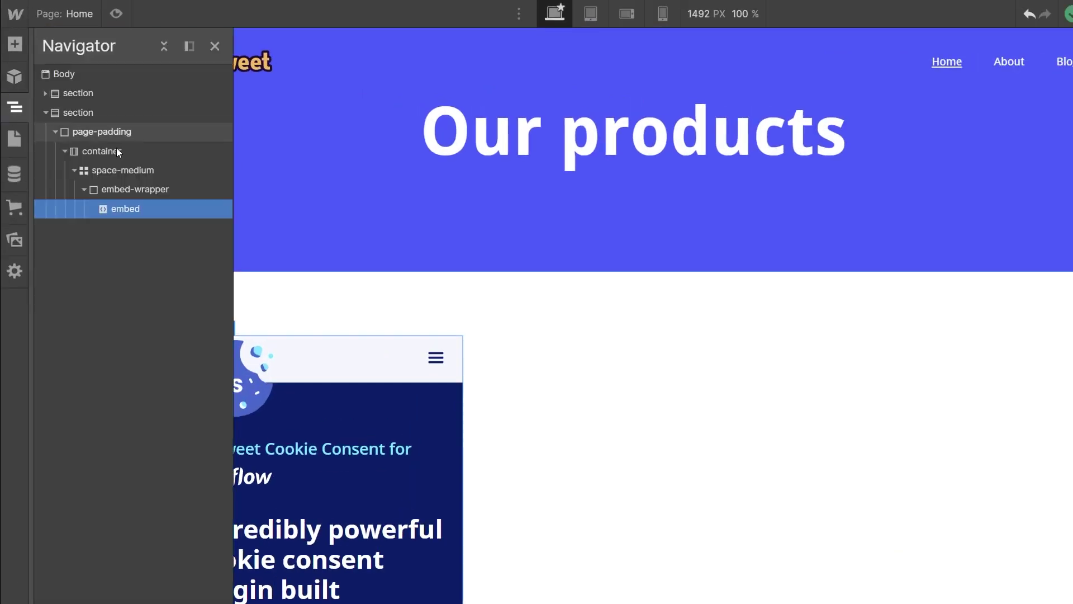
left_click(108, 189)
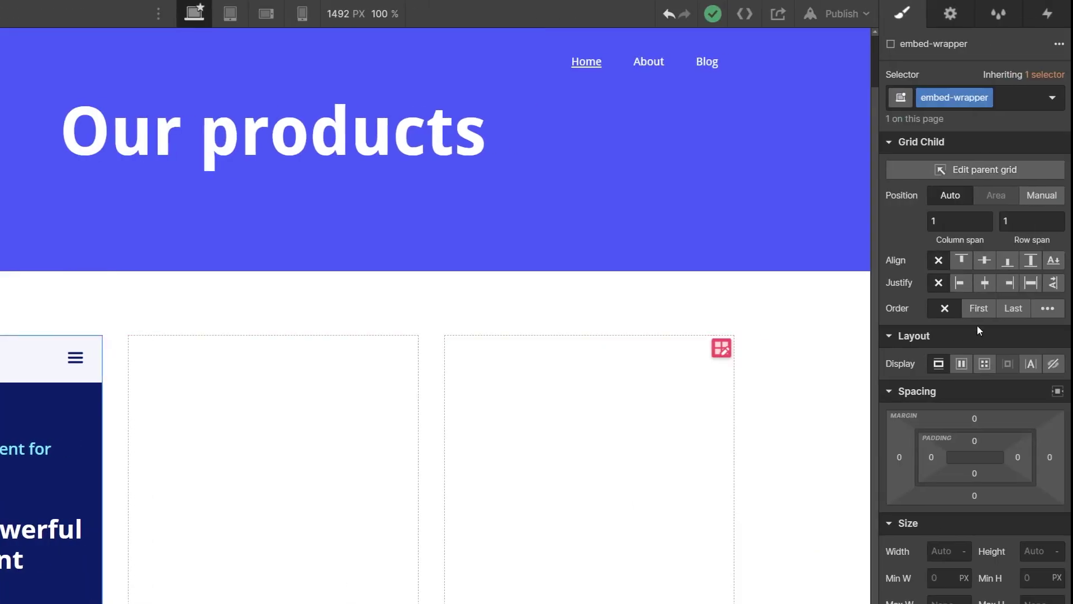
scroll(992, 420, "down", 8)
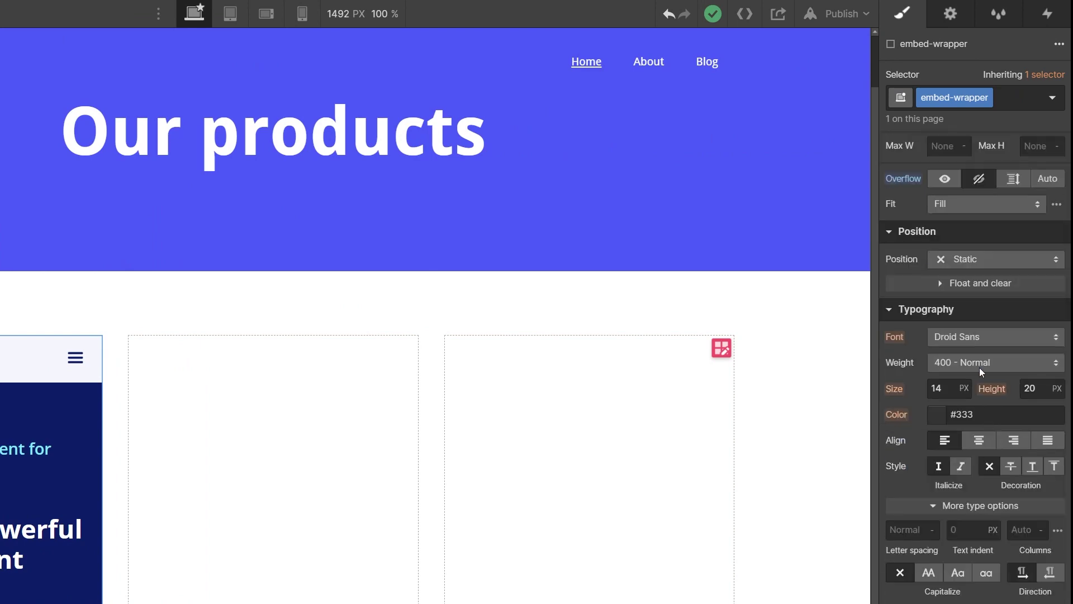
left_click(986, 260)
left_click(967, 278)
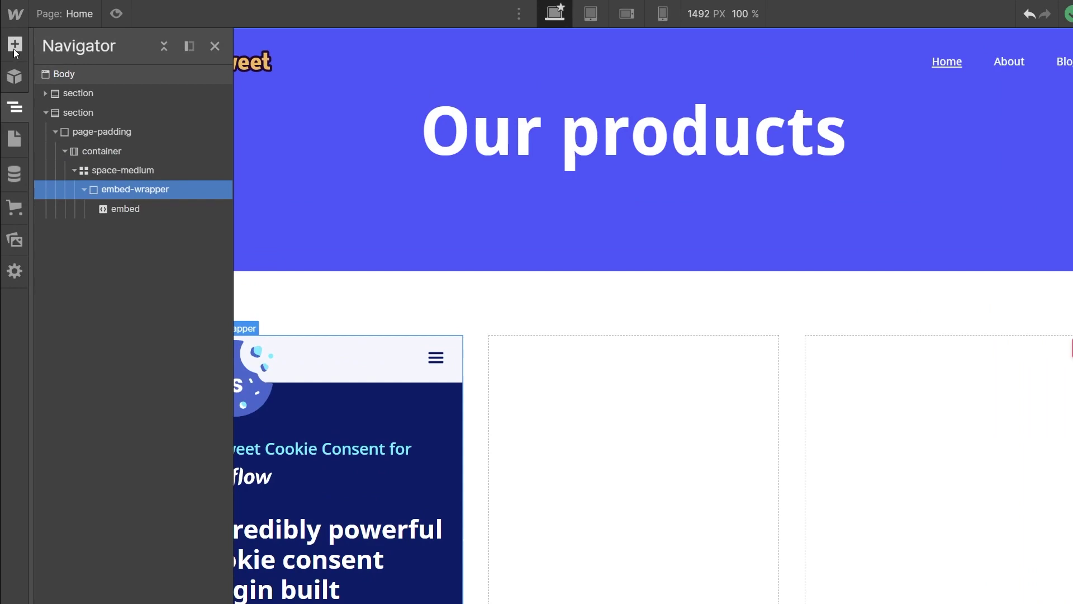
- Add a Div Block with class 'placeholder' inside the wrapper, positioned Absolute to fill it
key("a")
left_click_drag(66, 324, 404, 458)
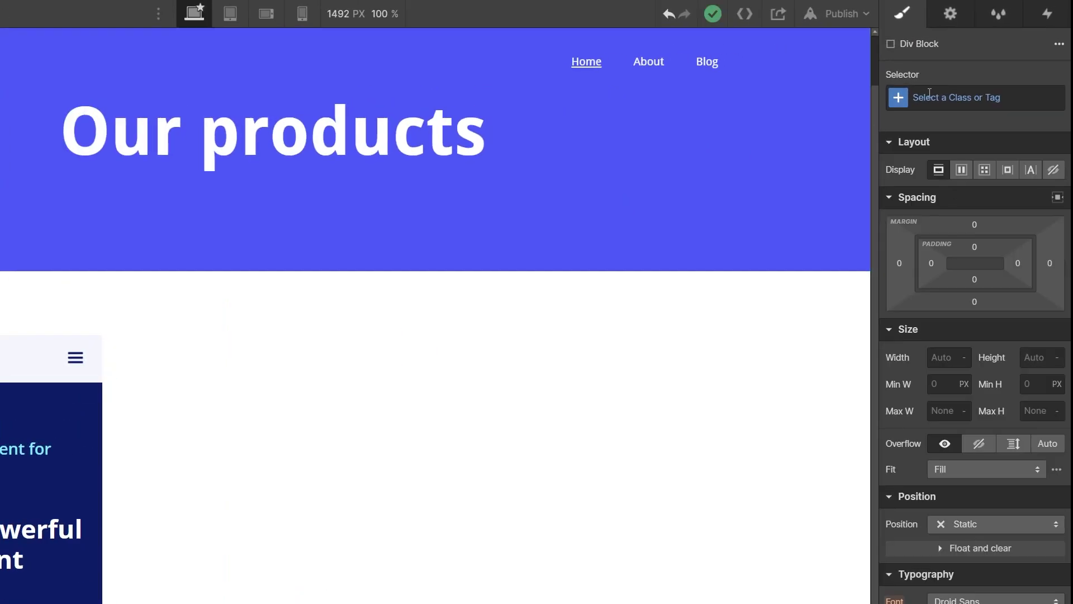
left_click(929, 97)
type("placeholder")
key("Return")
scroll(960, 193, "down", 5)
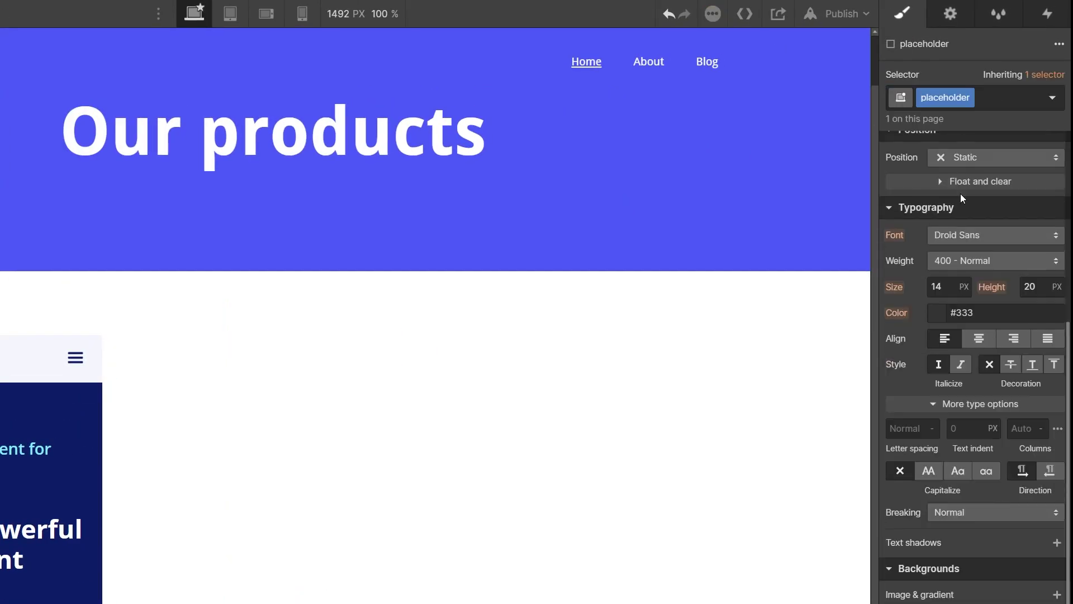
left_click(965, 158)
left_click(969, 195)
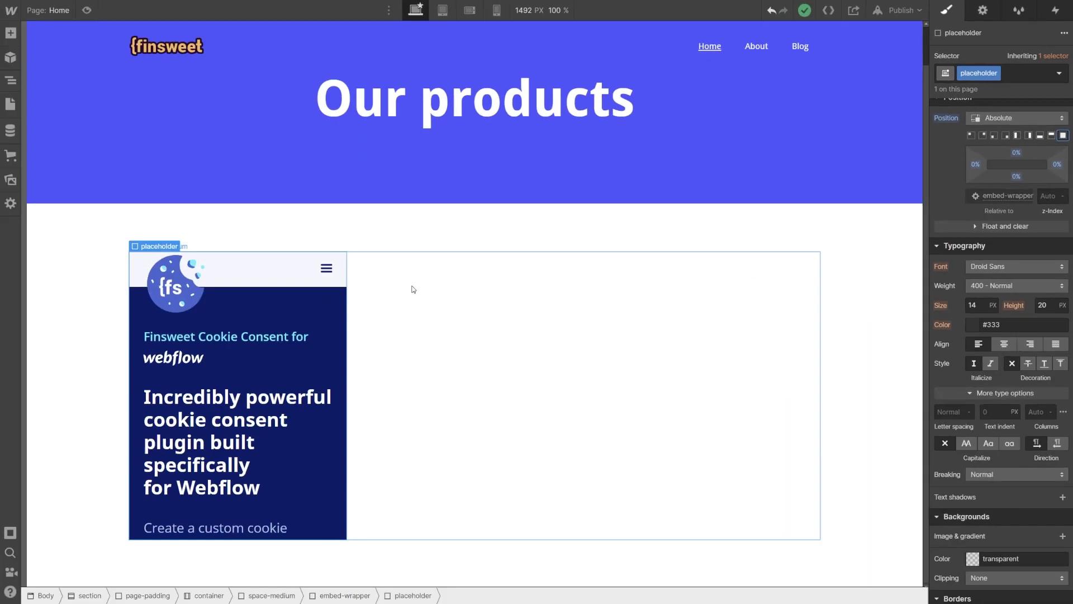
- Add a sad-face image and the 'No cookies, no content!' heading to the placeholder
scroll(973, 335, "down", 5)
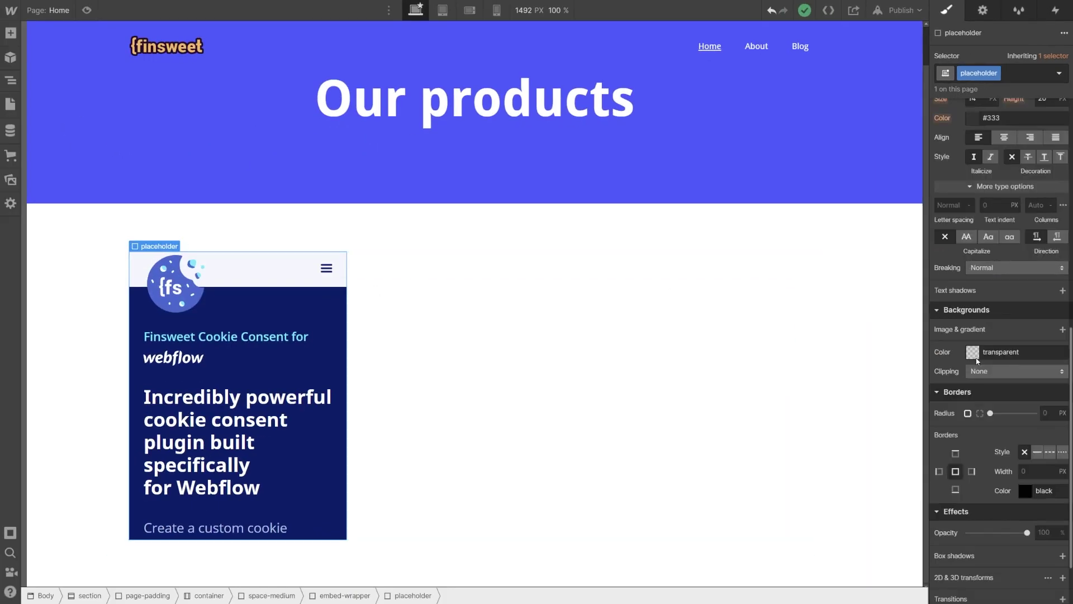
scroll(955, 348, "up", 7)
scroll(955, 348, "up", 5)
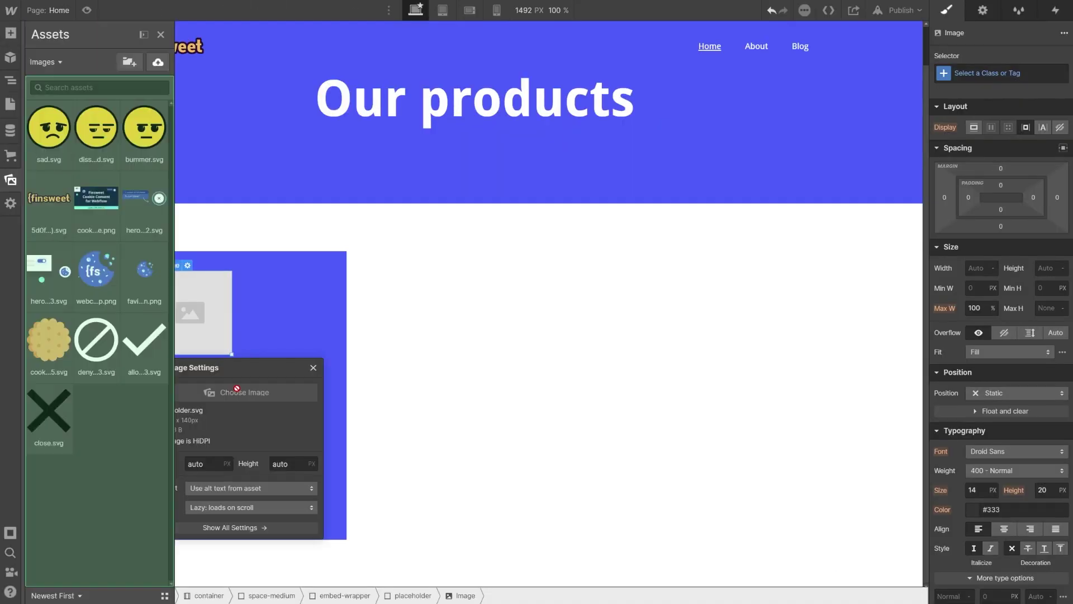
type("placeholder")
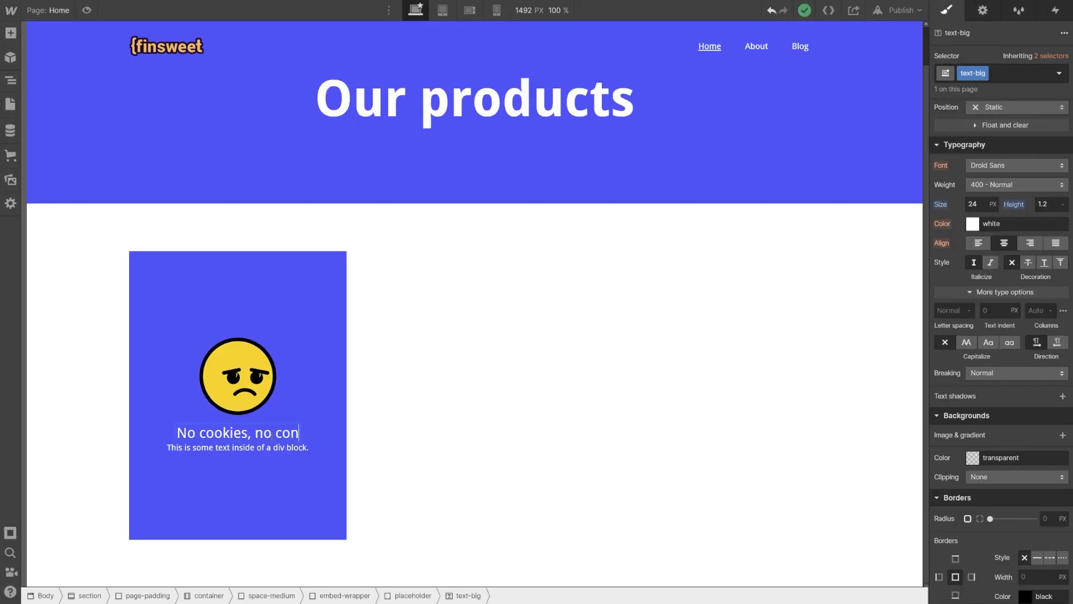
type("ent!")
- Set the explanation text to ask visitors to accept marketing and analytics cookies to see the iframe
double_click(255, 451)
type("If you want to see the iframe content, please accept marketing")
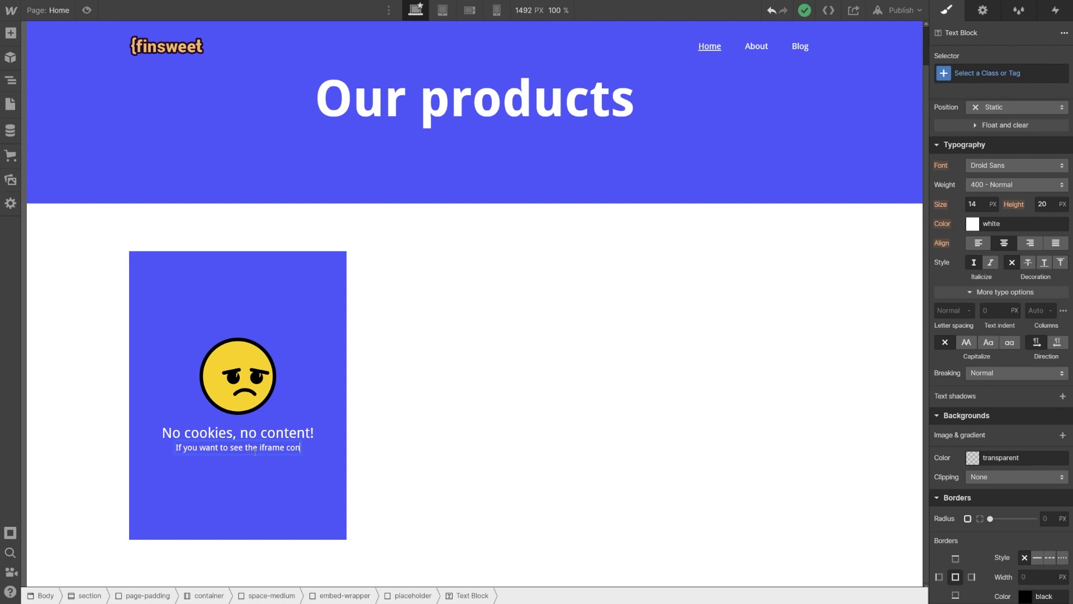
type(" and analytics cookies.")
key("Escape")
key("Up")
key("Escape")
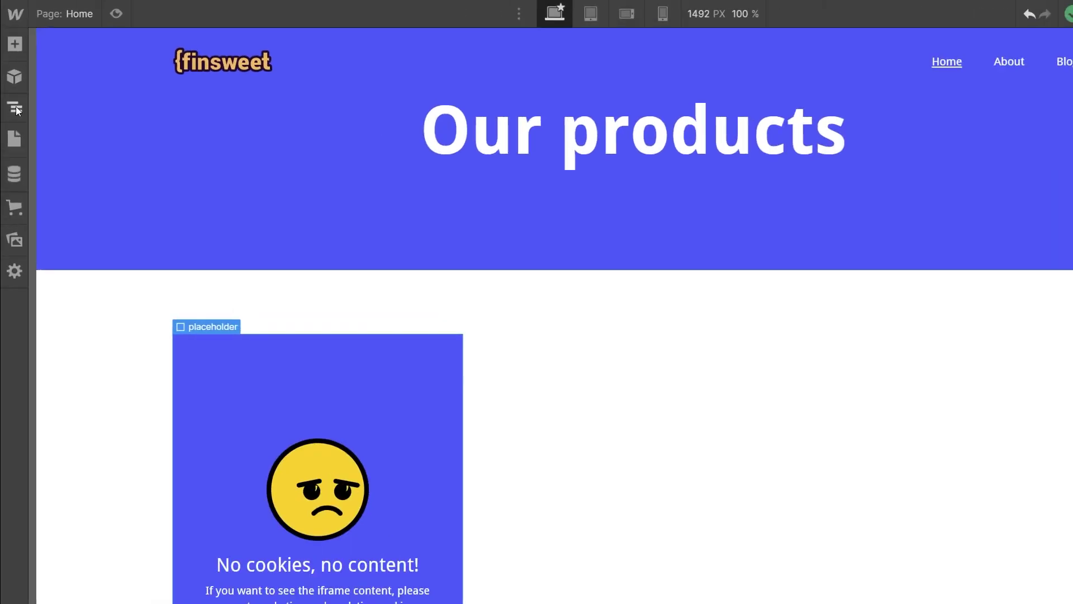
- Select the embed element in the Navigator and show its Settings
left_click(10, 80)
left_click(132, 209)
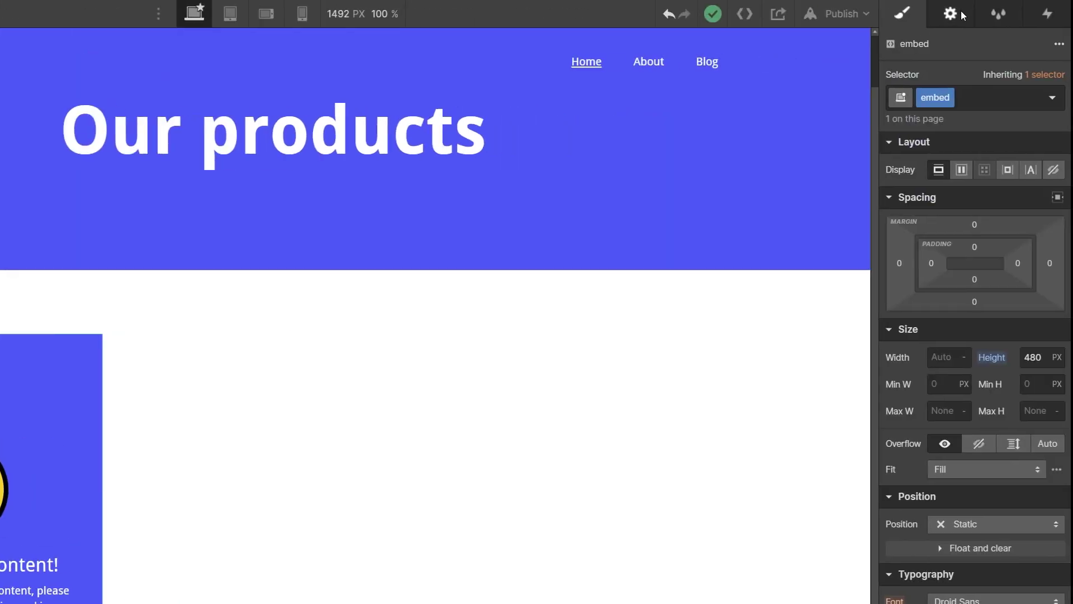
left_click(961, 13)
- Add fs-cc-placeholder=".placeholder" to the embed's iframe code and save it
left_click(970, 125)
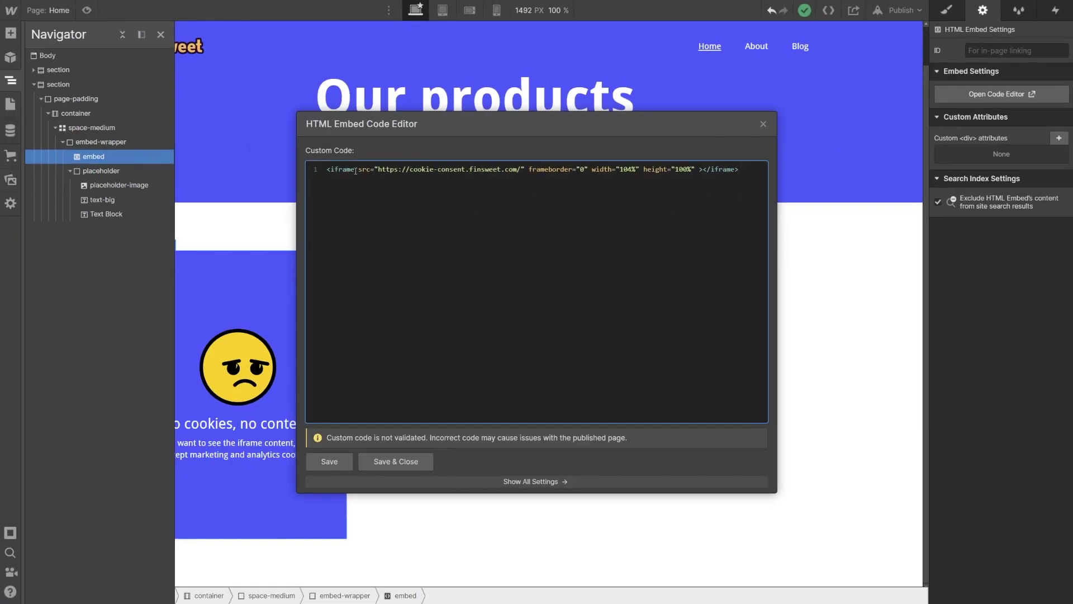
type("fs-cc")
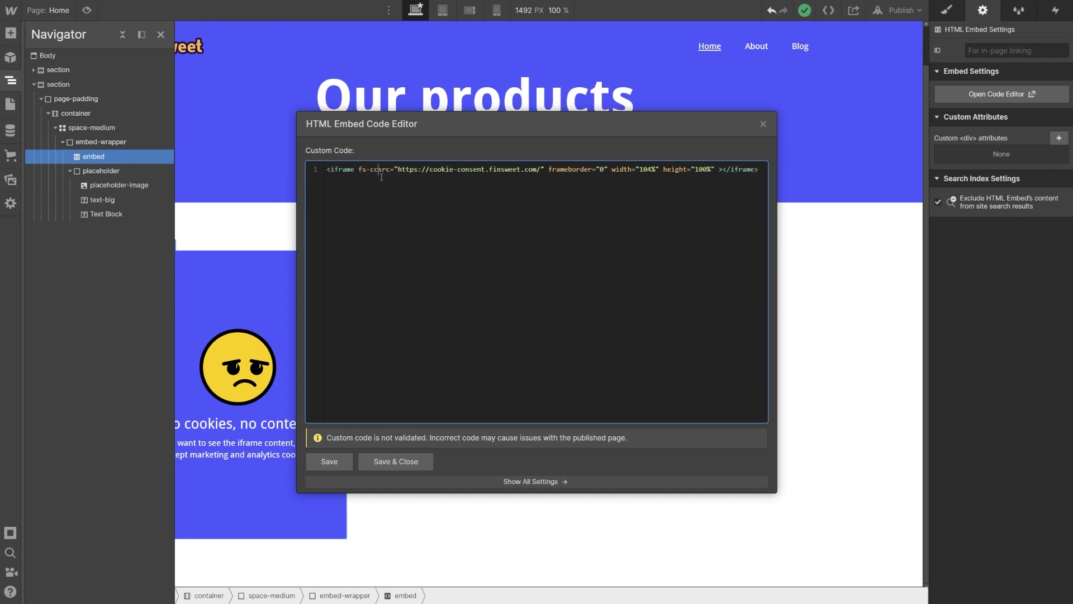
type("-")
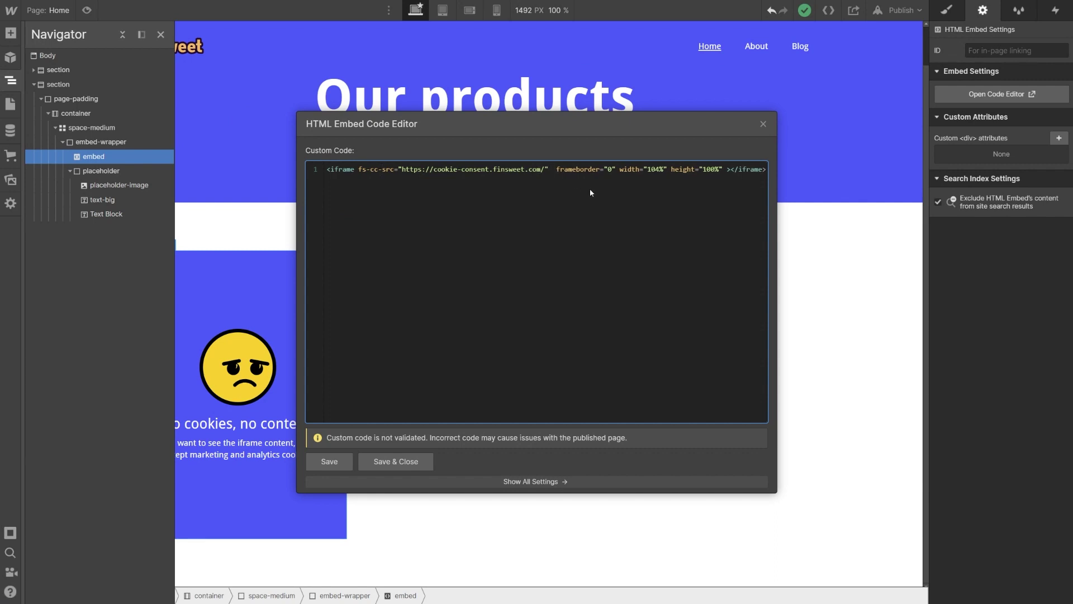
type(" fs-cc-")
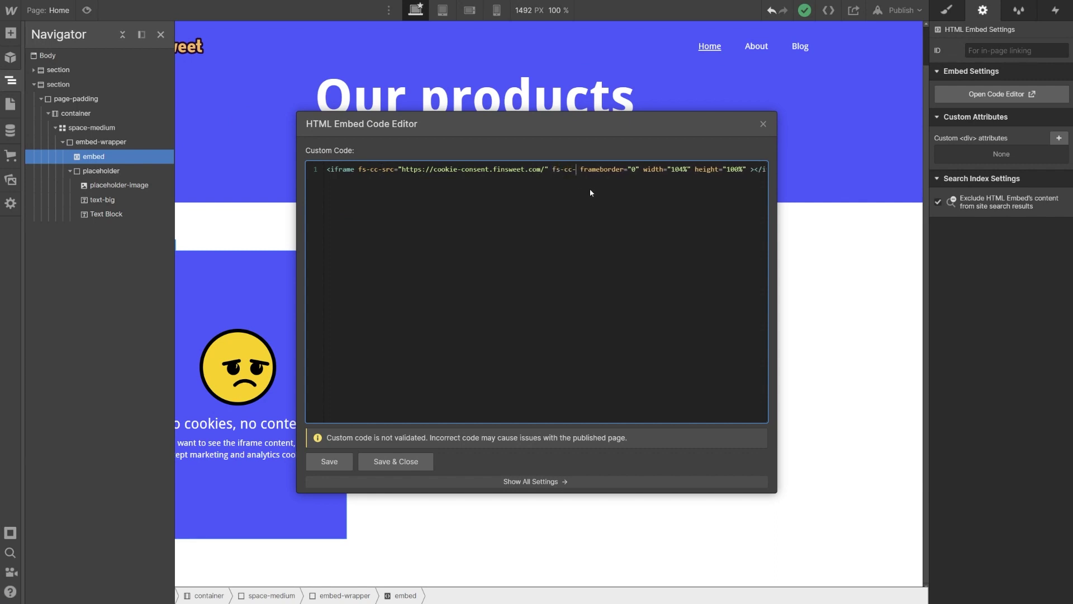
type("placeholde")
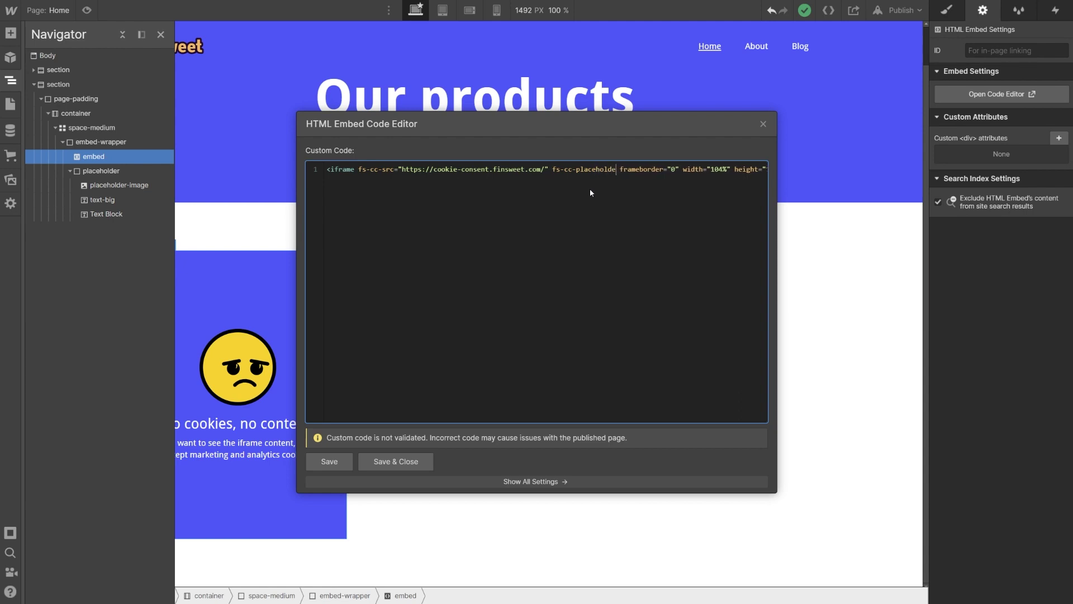
type("r=\"\"")
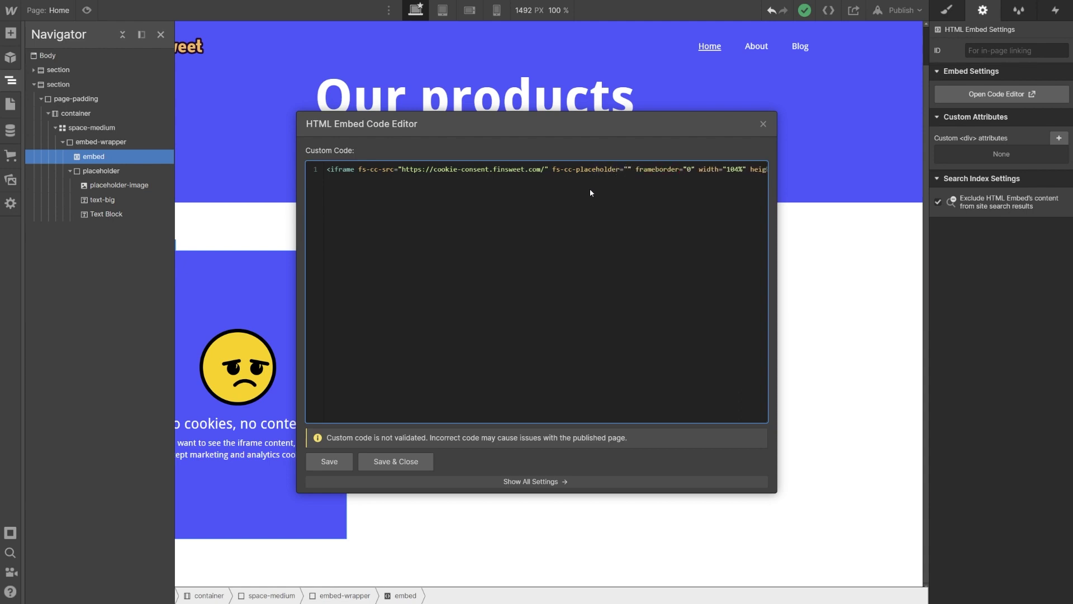
type("placeholde")
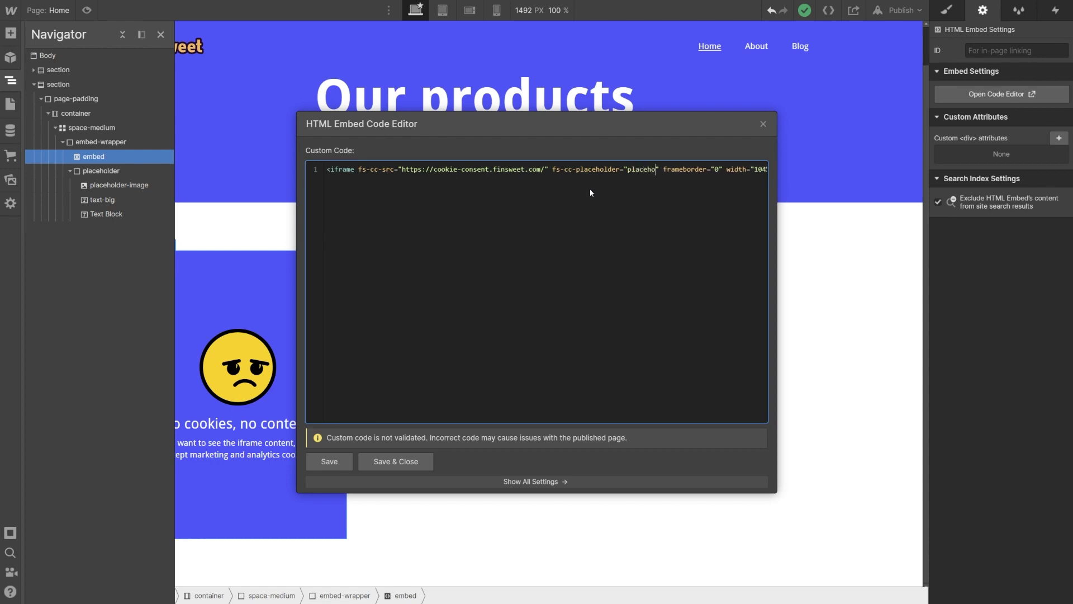
type("r")
key("Left")
key("BackSpace")
key("BackSpace")
key("BackSpace")
key("BackSpace")
key("BackSpace")
key("BackSpace")
key("BackSpace")
key("BackSpace")
key("BackSpace")
key("BackSpace")
key("Delete")
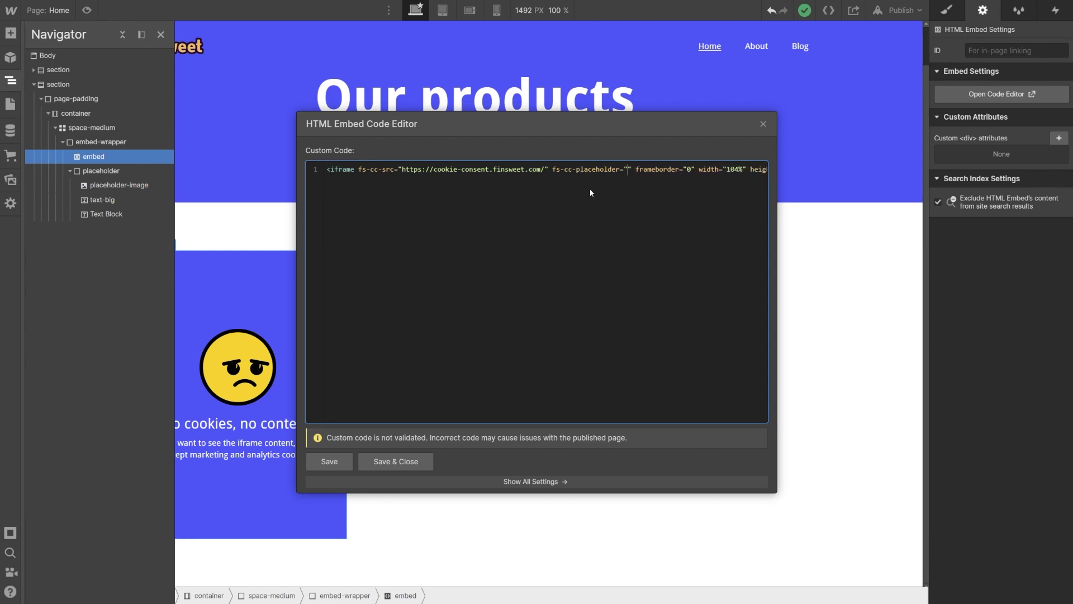
type(".placehold")
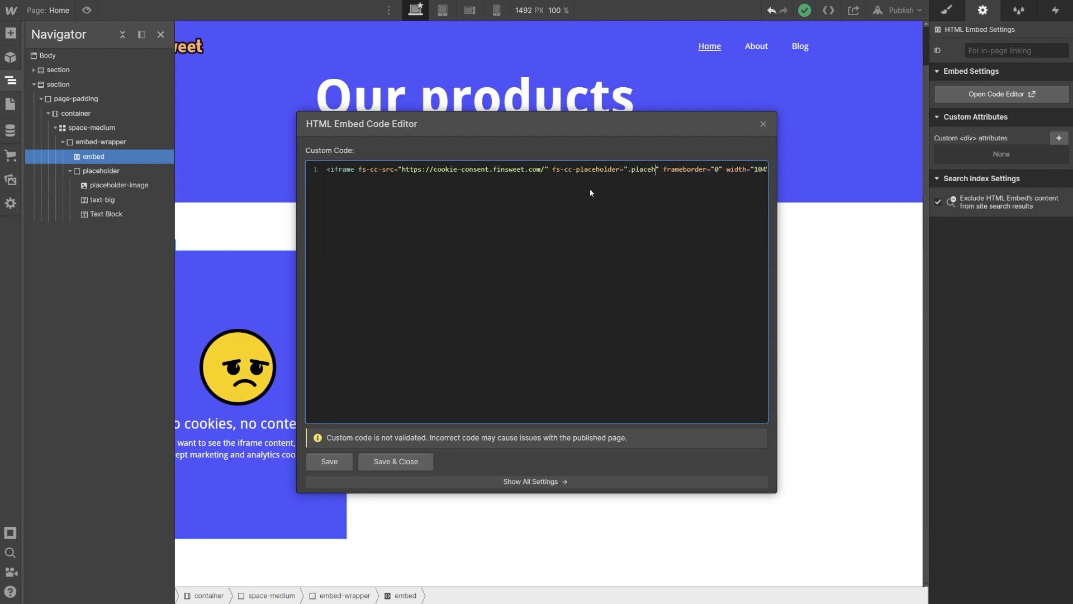
type("er")
left_click(395, 461)
- Give the placeholder element the ID 'place'
left_click(313, 475)
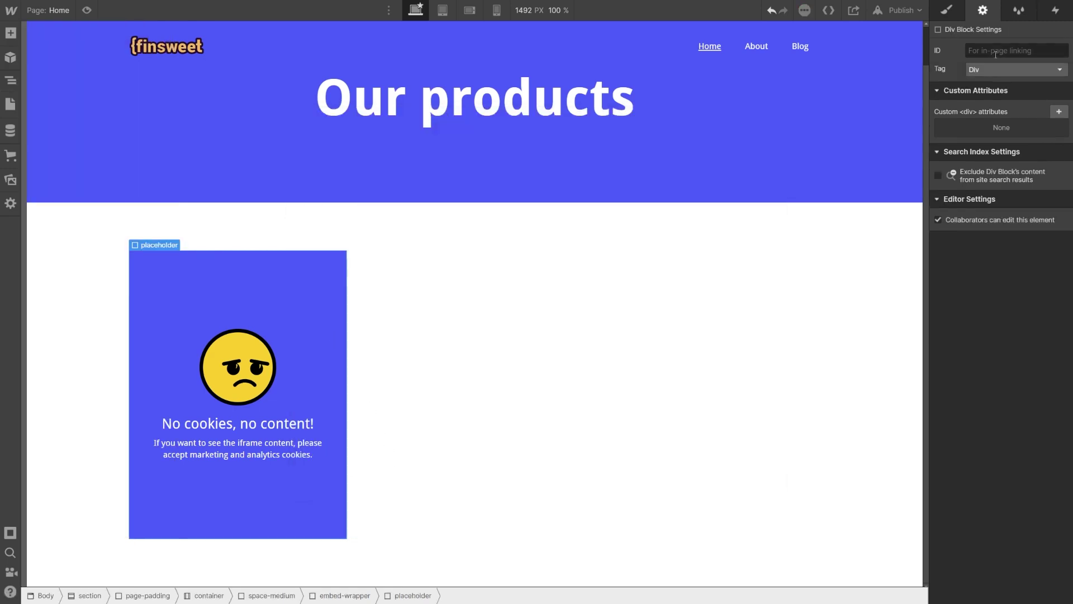
left_click(996, 52)
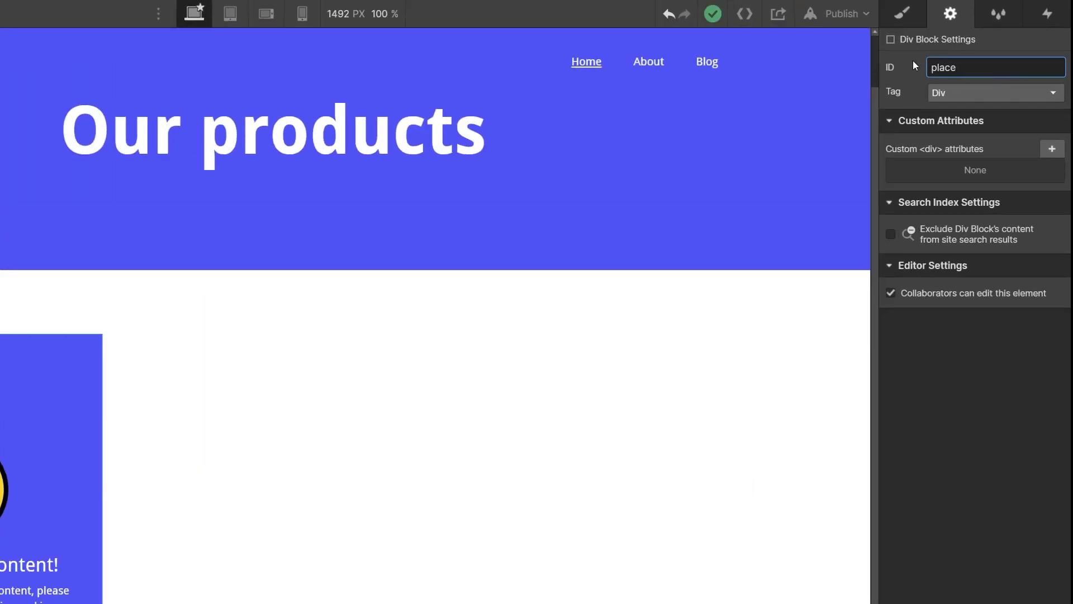
type("place")
- In the first embed's code, change the placeholder to #place and add an fs-cc-categories attribute starting with marketing
left_click(17, 112)
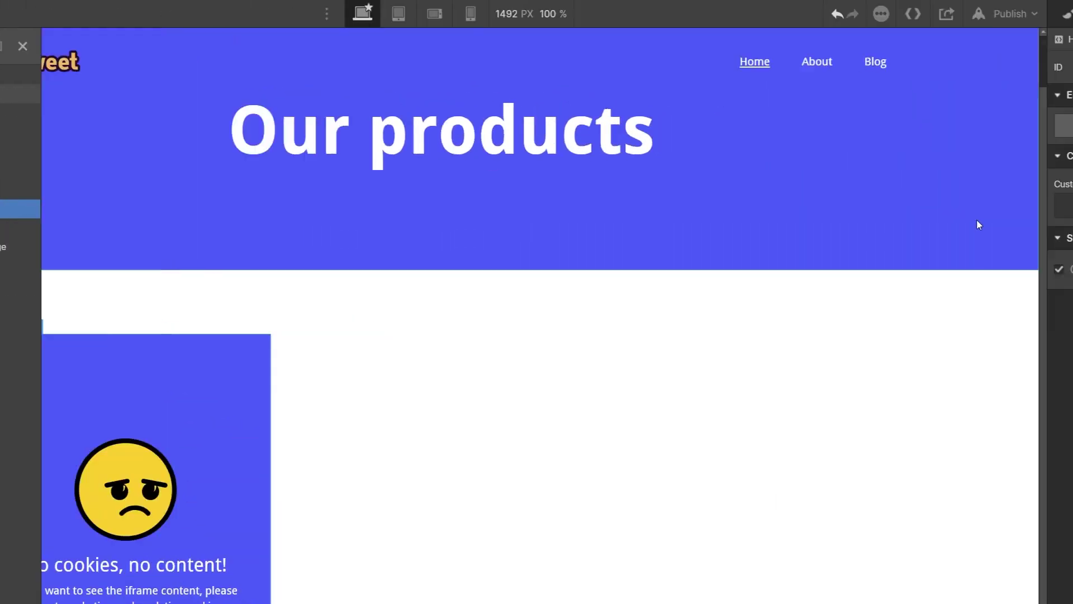
left_click(1064, 126)
left_click(551, 169)
key("BackSpace")
key("BackSpace")
key("BackSpace")
key("BackSpace")
key("BackSpace")
key("BackSpace")
key("BackSpace")
key("BackSpace")
key("BackSpace")
key("BackSpace")
key("BackSpace")
key("BackSpace")
type("#place")
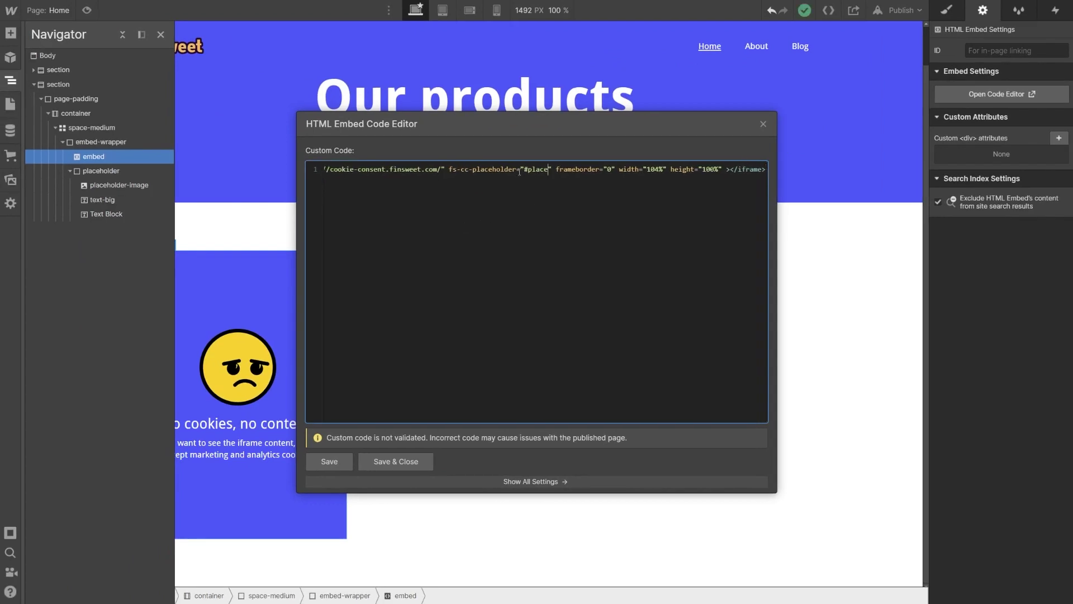
type(" fs")
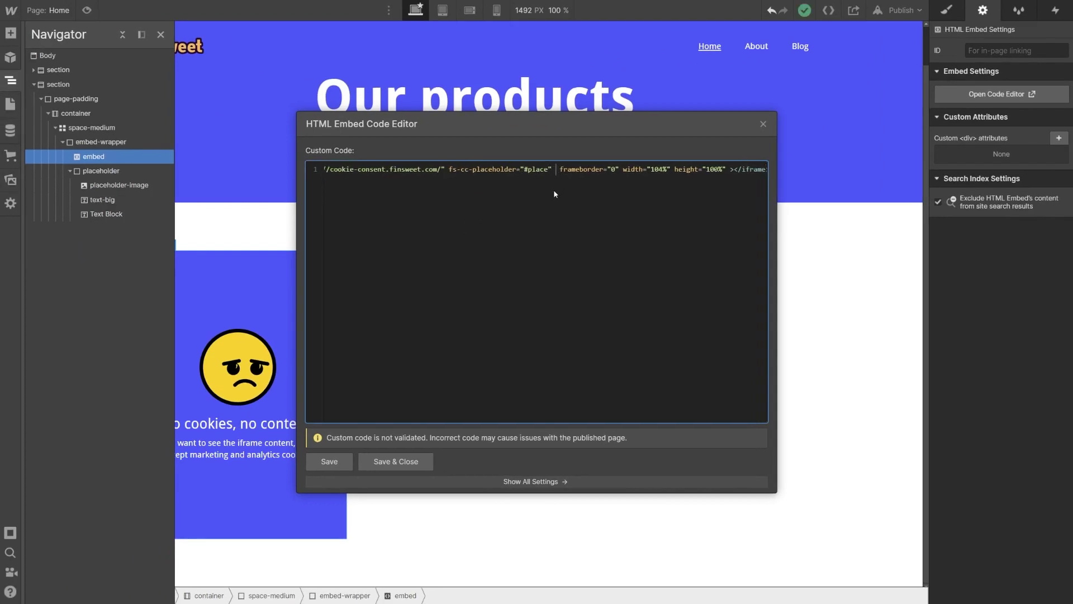
type("-cc-")
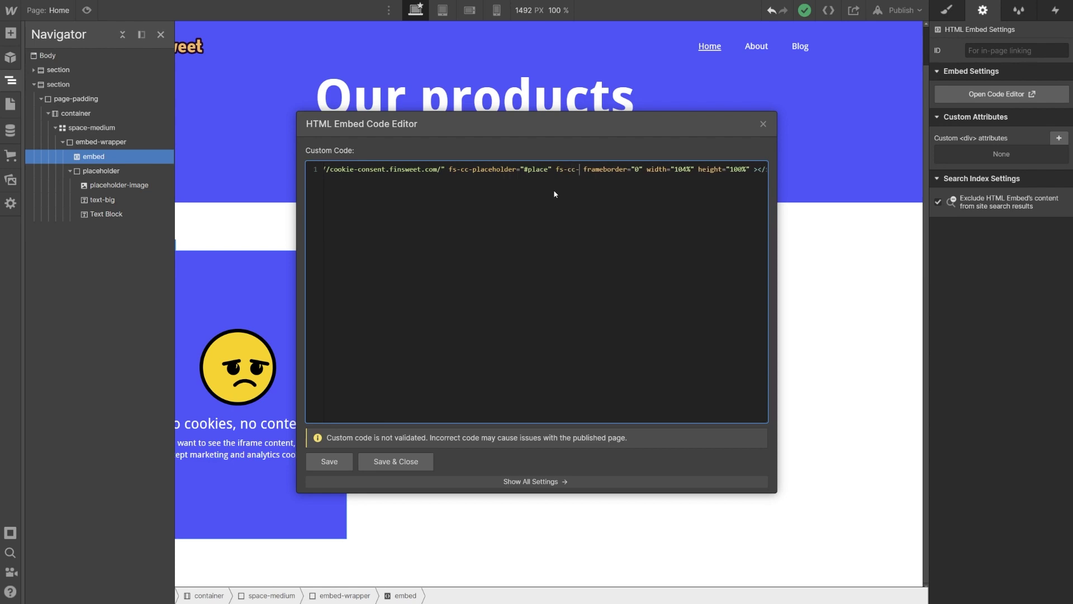
type("category")
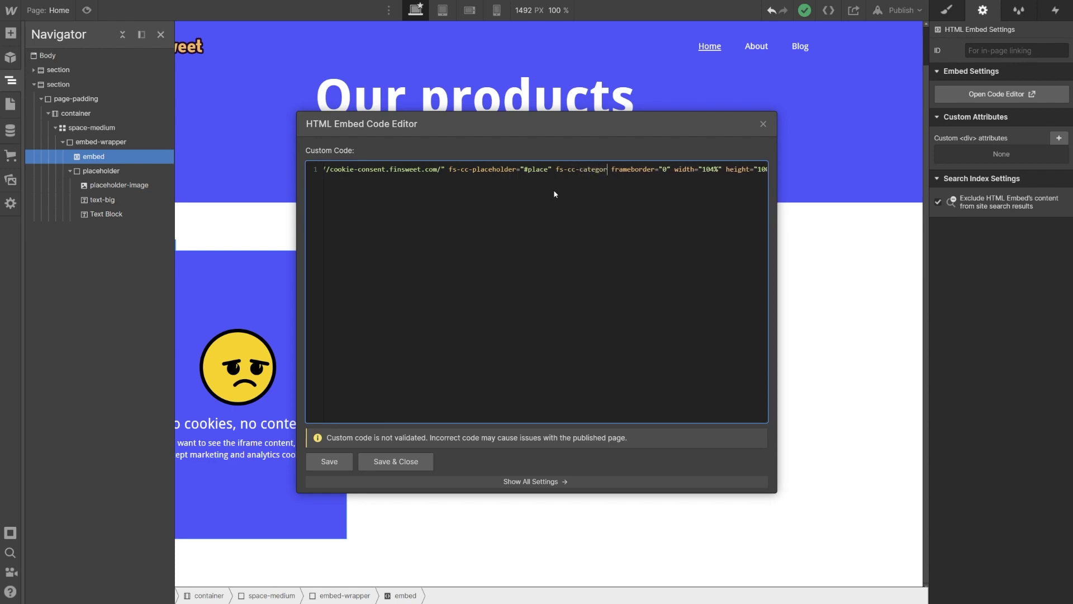
type("=")
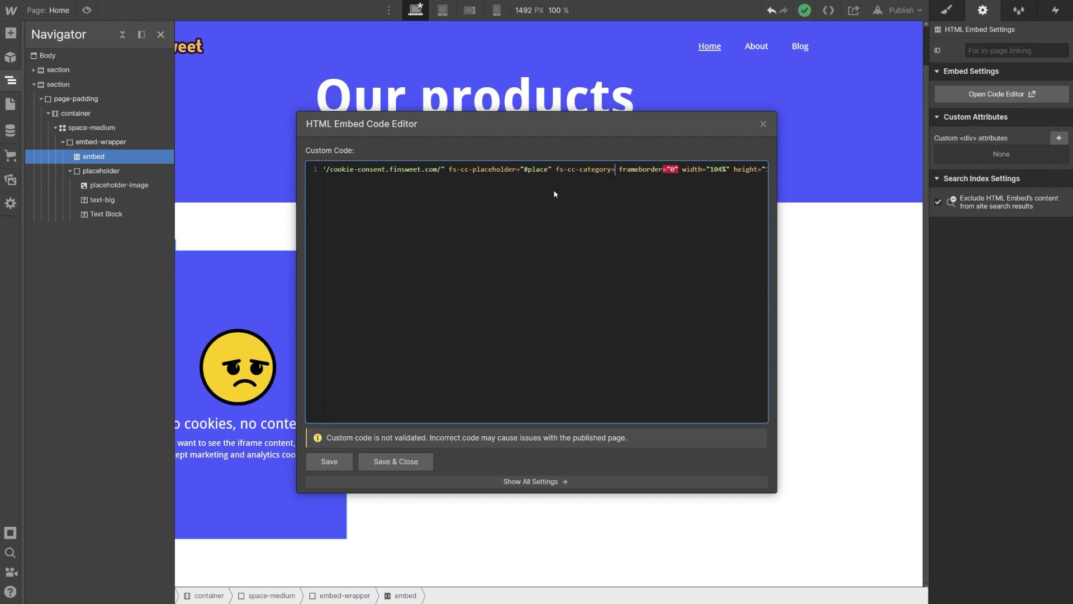
type("\"\"")
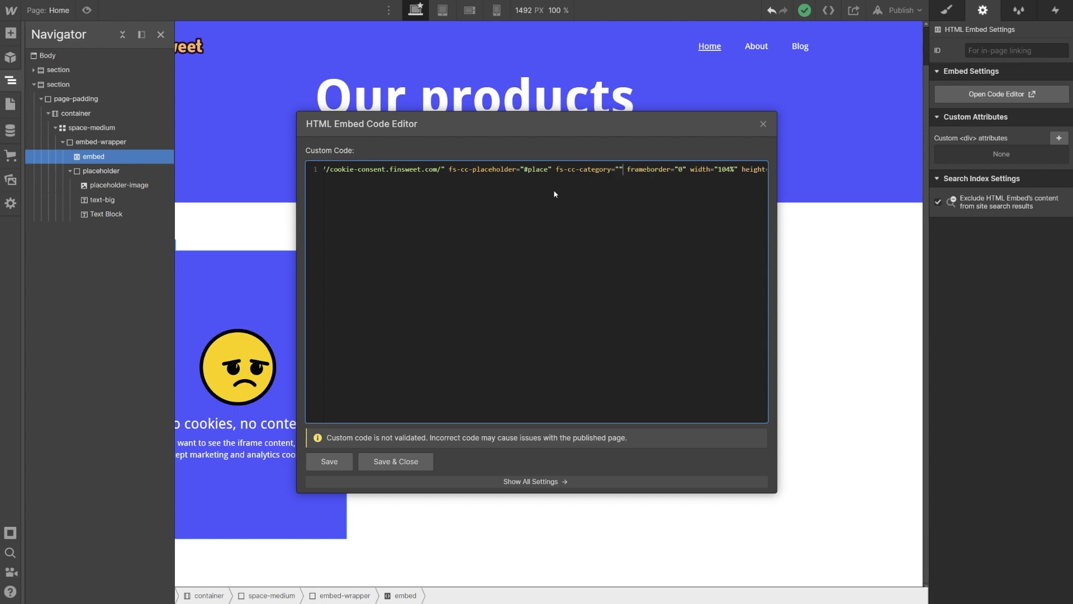
type("analy")
key("BackSpace")
key("BackSpace")
key("BackSpace")
key("BackSpace")
type("market")
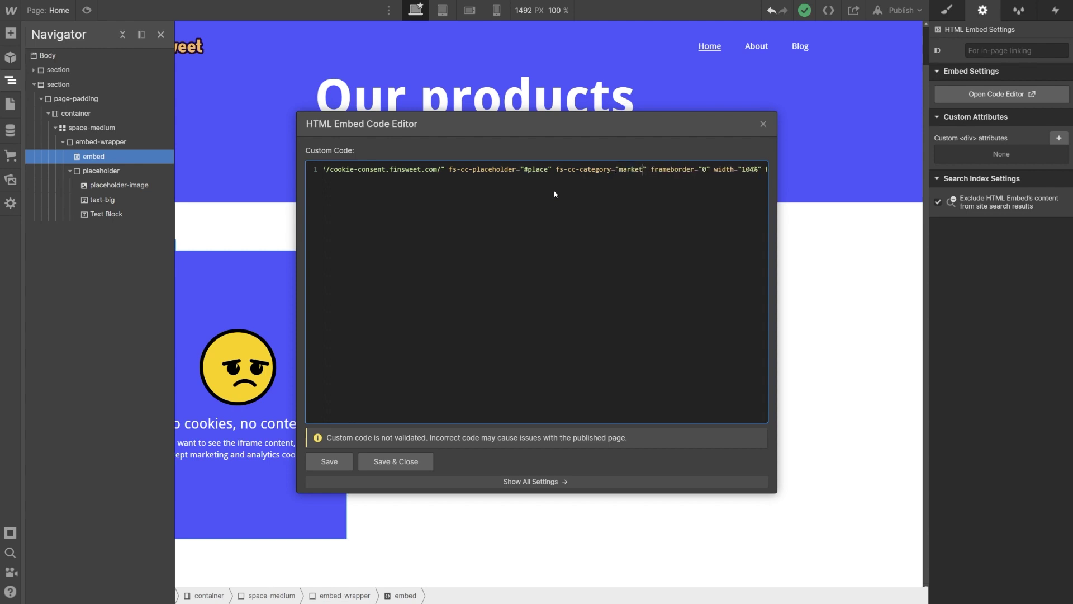
key("BackSpace")
key("BackSpace")
key("BackSpace")
key("BackSpace")
key("BackSpace")
type("personaliza")
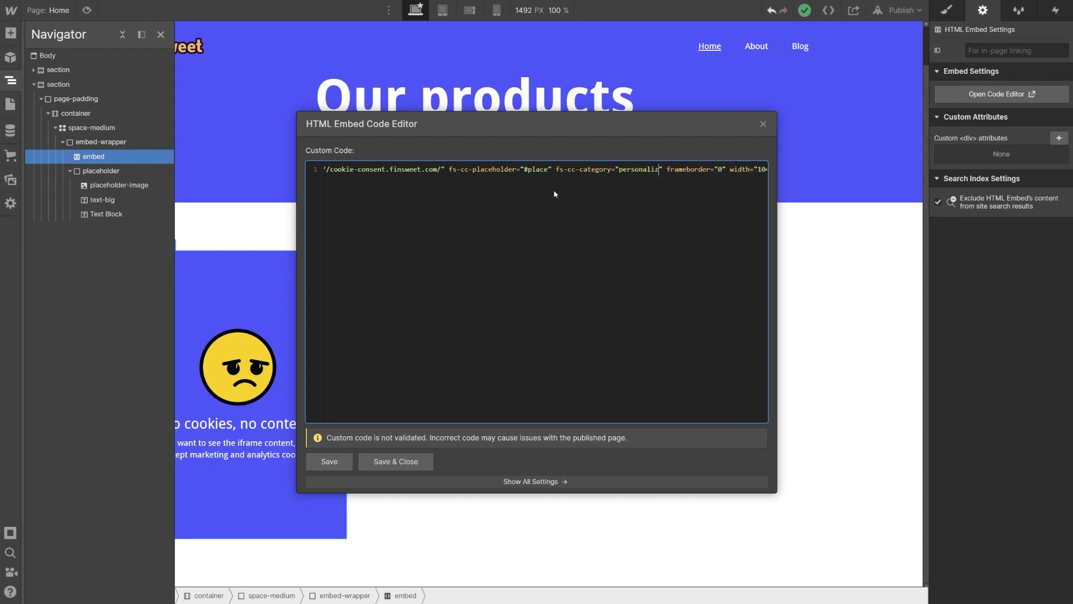
key("BackSpace")
key("BackSpace")
key("BackSpace")
key("BackSpace")
key("BackSpace")
key("BackSpace")
key("BackSpace")
key("BackSpace")
key("BackSpace")
key("BackSpace")
key("Left")
key("Left")
key("BackSpace")
type("ies=\"")
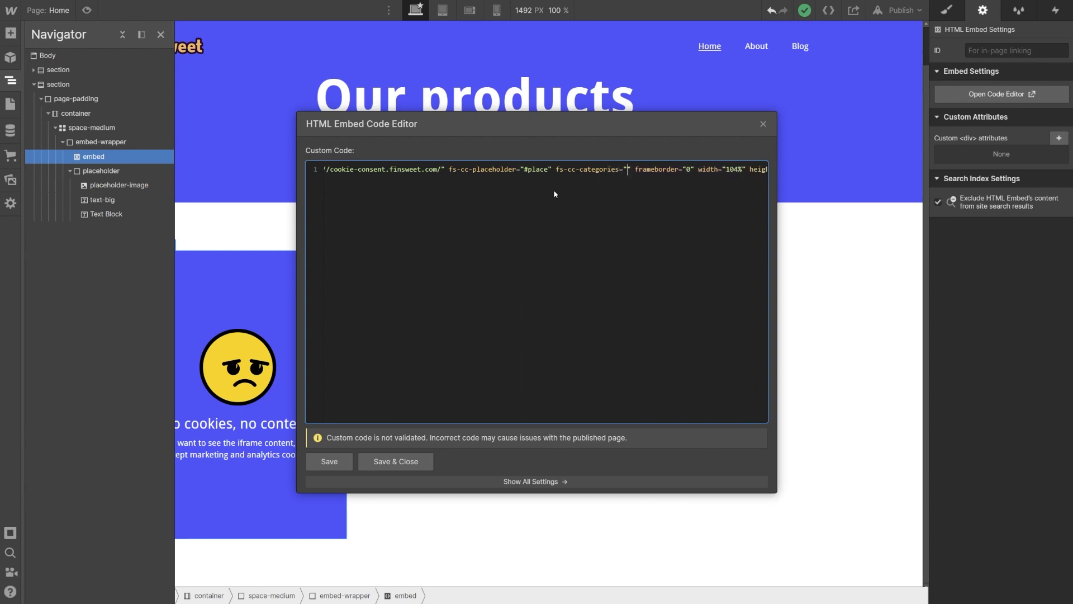
type("marketing,analytics")
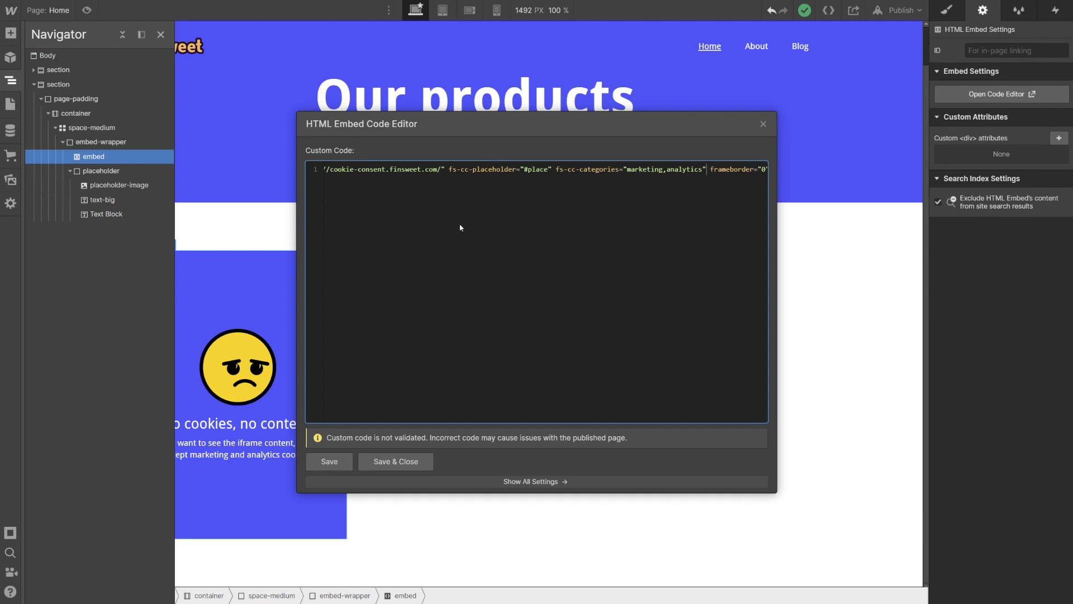
- Save the embed code and publish the site to the webflow.io domain
left_click(397, 462)
left_click(535, 364)
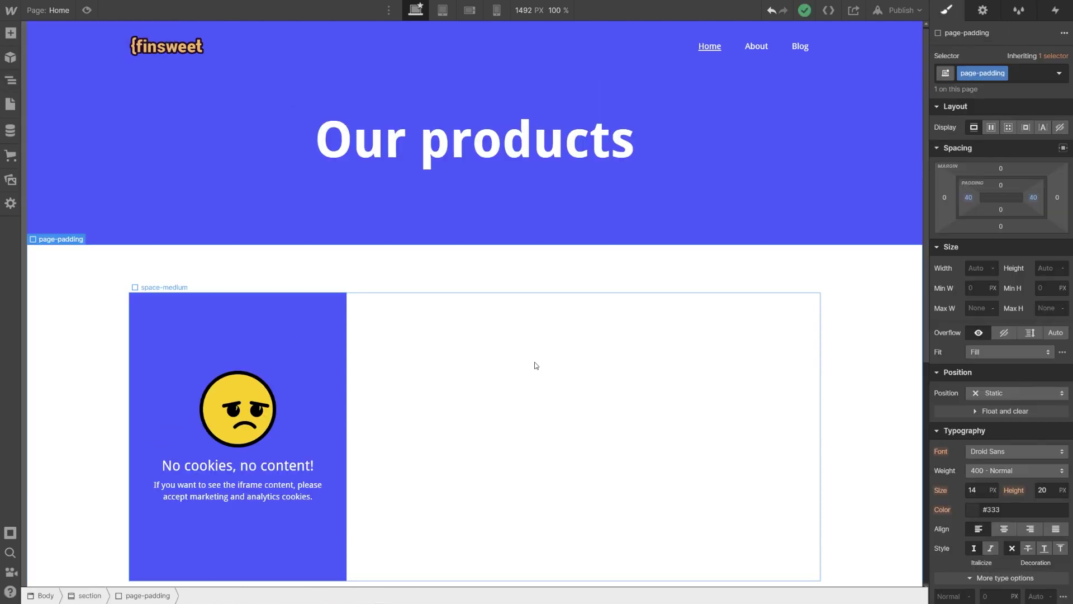
left_click(819, 16)
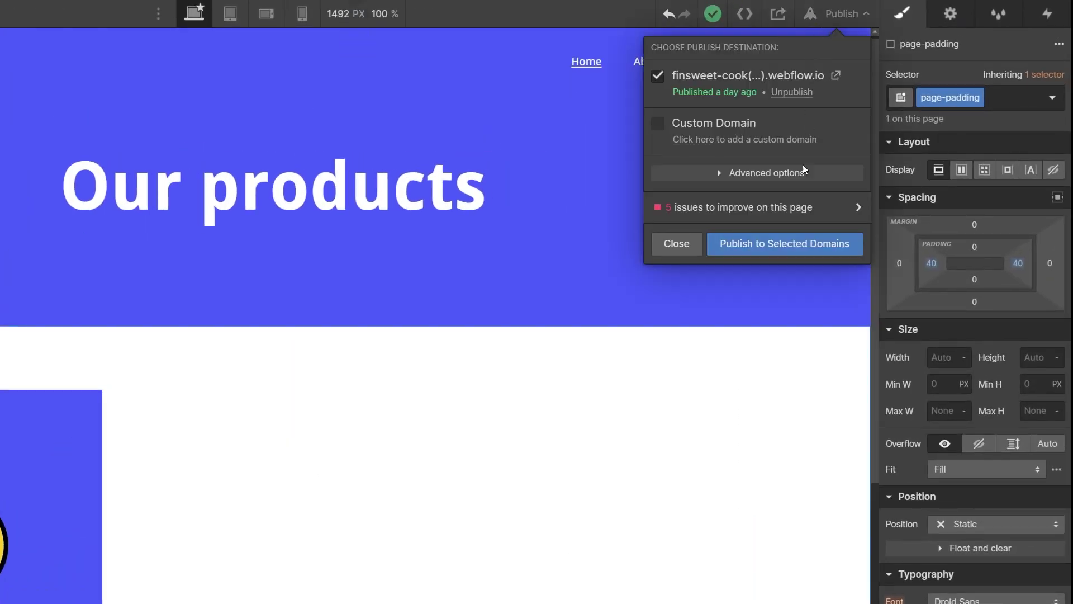
left_click(783, 246)
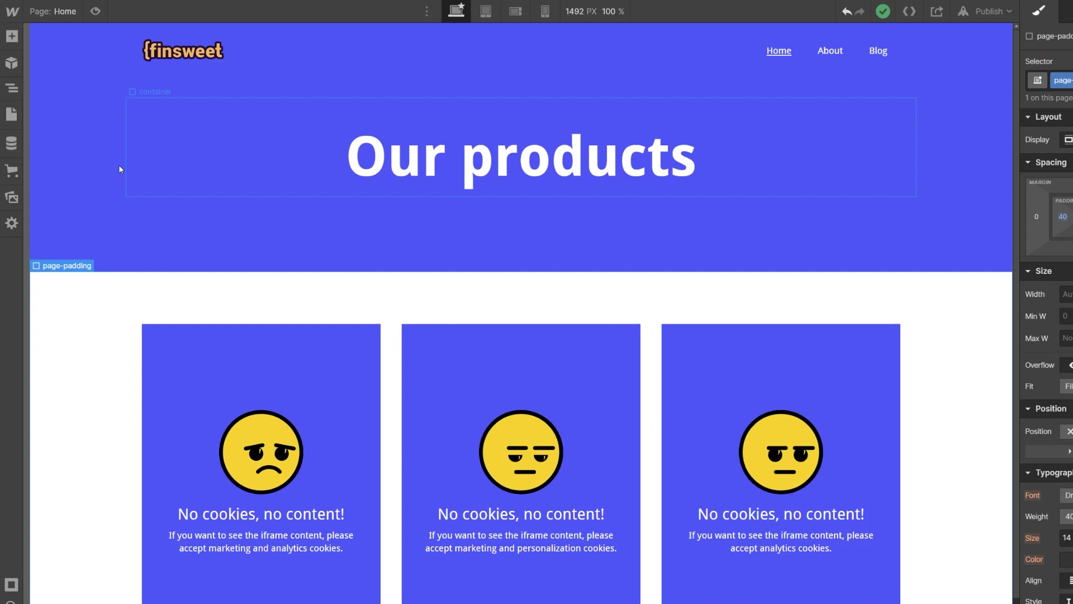
- Check the three embeds and their three placeholders in the Navigator
left_click(11, 88)
left_click(111, 172)
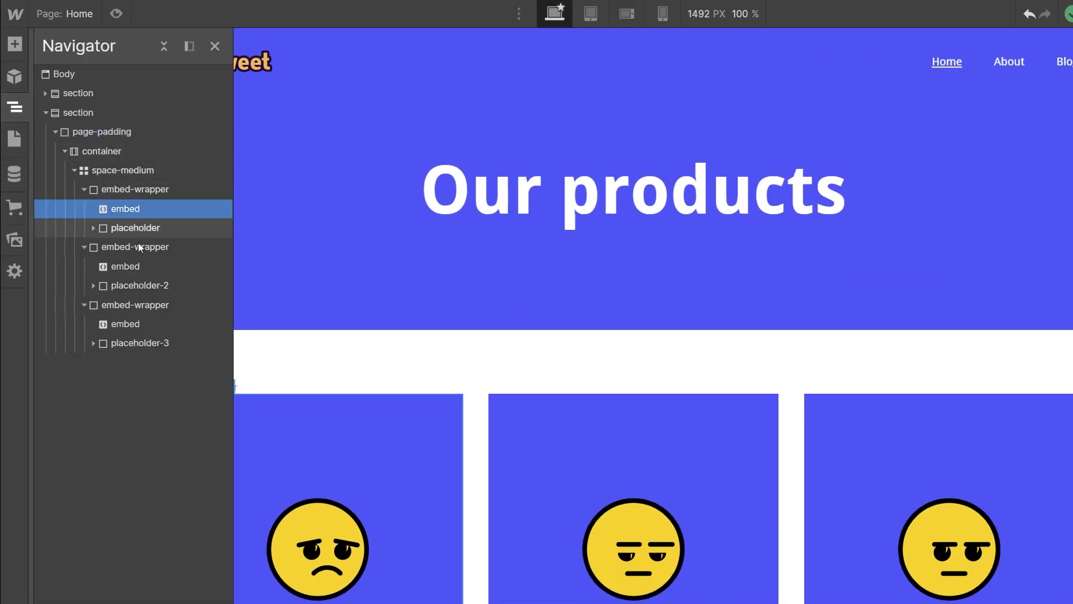
left_click(129, 266)
left_click(129, 323)
left_click(132, 230)
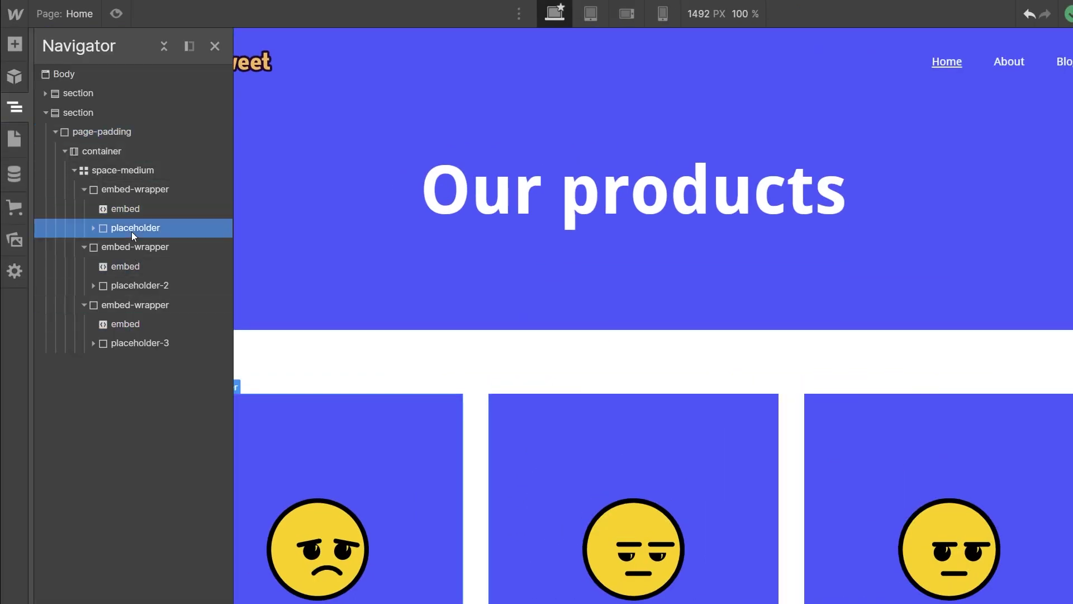
left_click(162, 286)
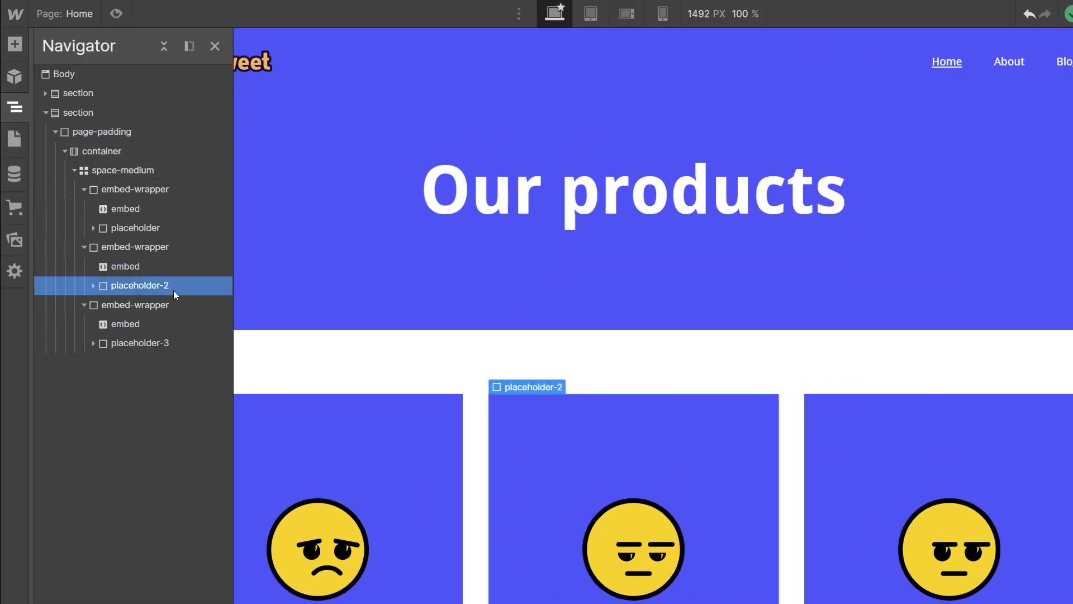
left_click(165, 349)
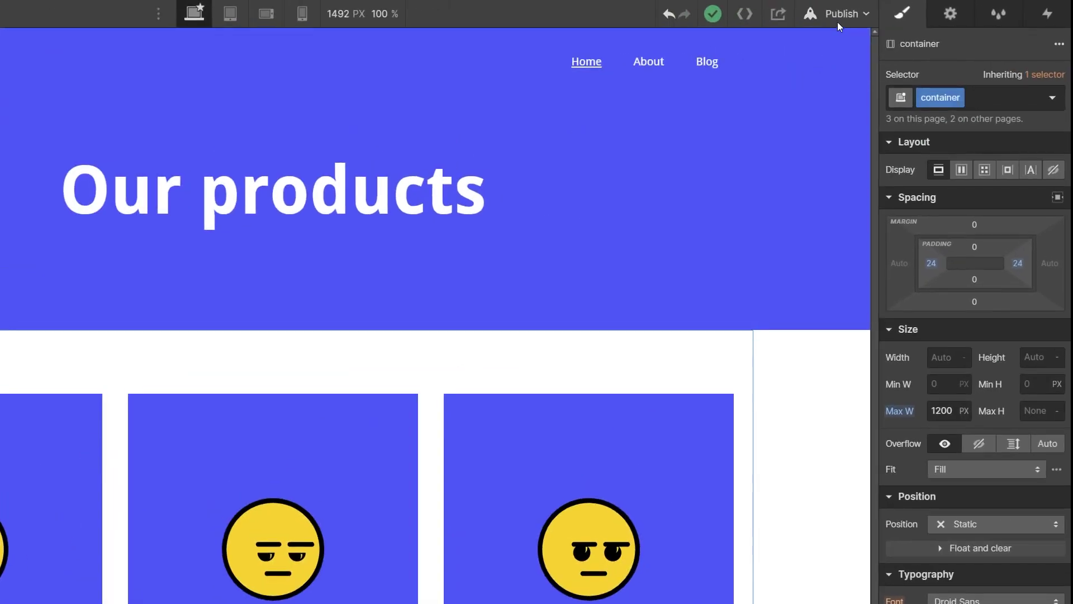
- Republish the site to the selected domain
left_click(898, 12)
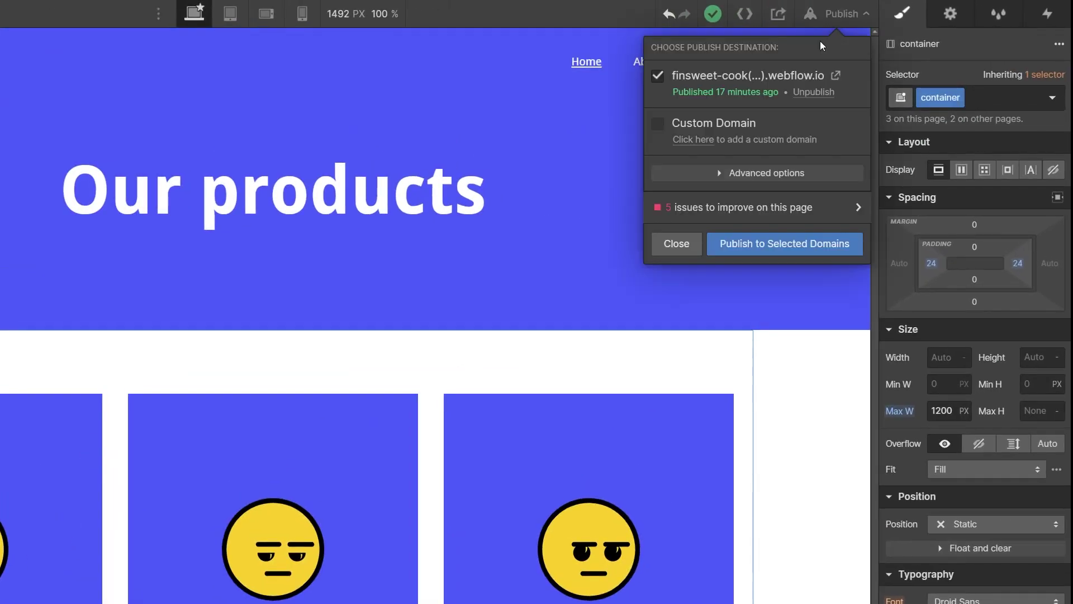
left_click(786, 235)
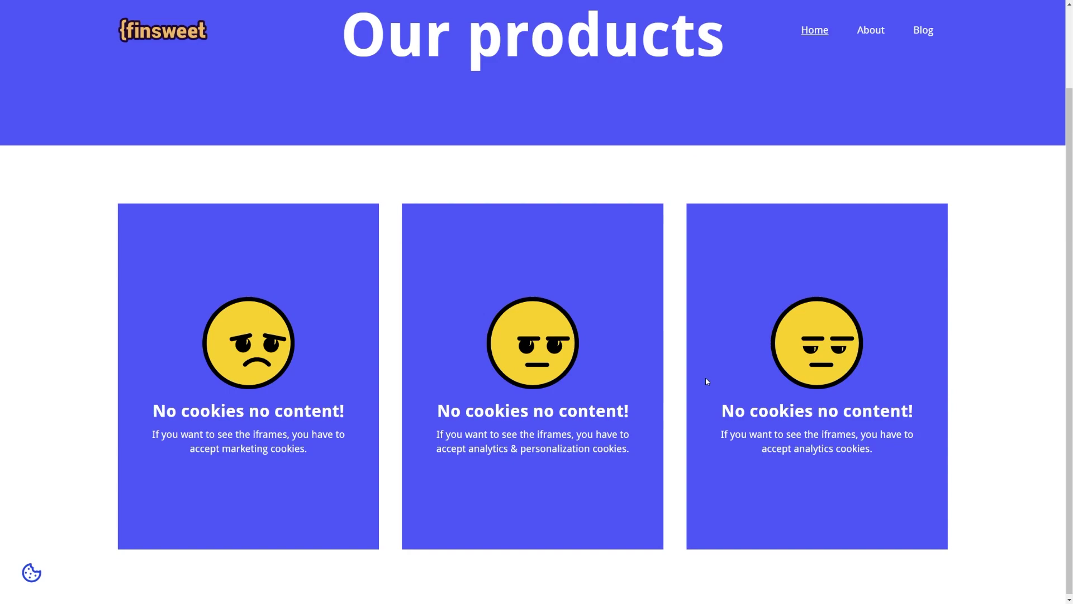
- Allow only Marketing cookies in the privacy preferences and save
left_click(32, 573)
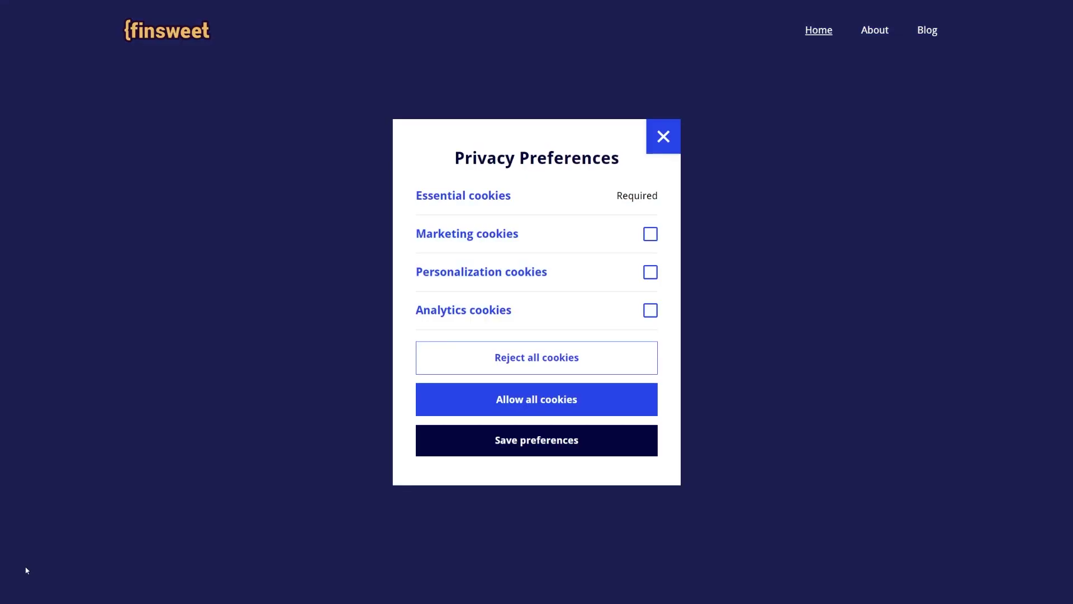
left_click(650, 235)
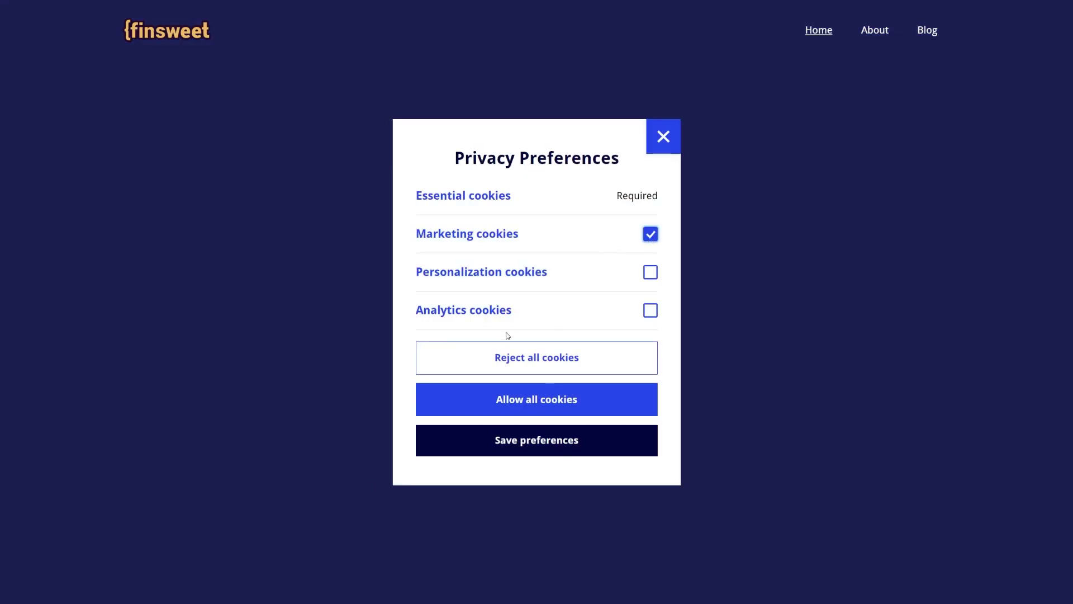
left_click(507, 435)
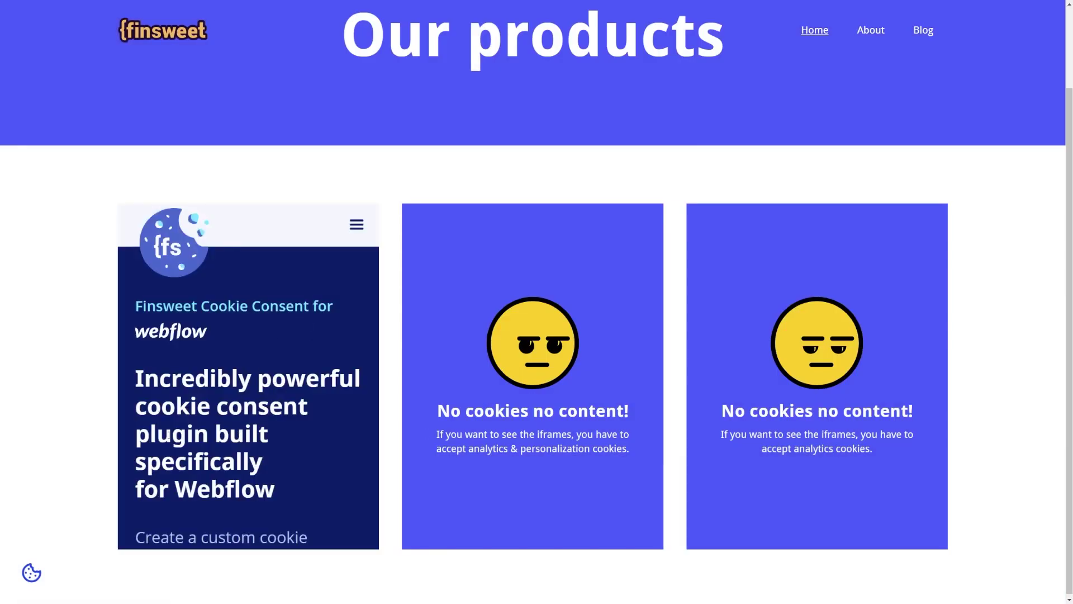
- Enable Marketing, Personalization and Analytics cookies and save the preferences
left_click(31, 572)
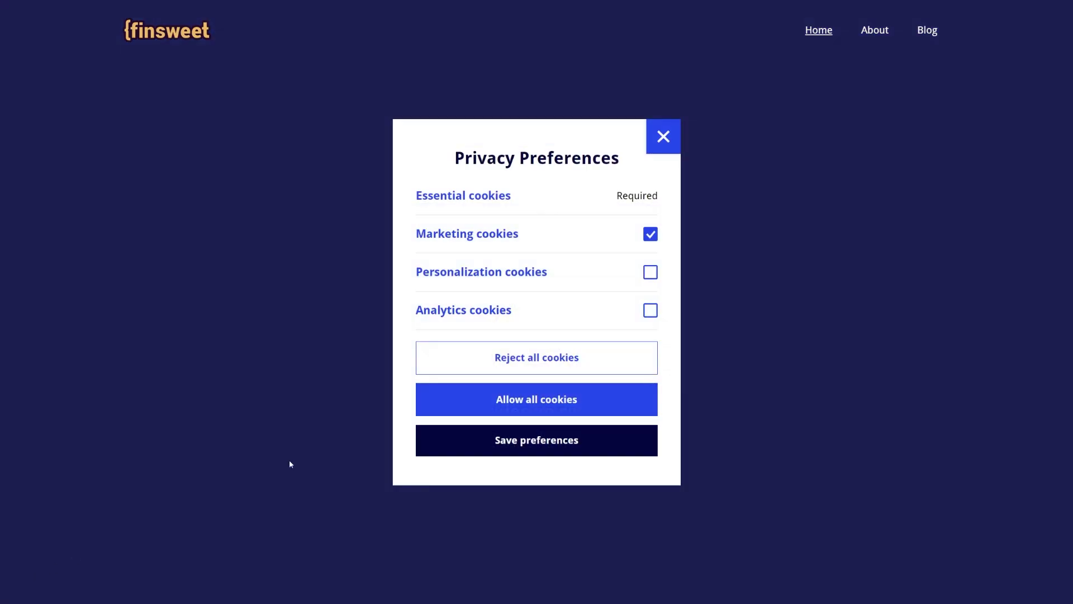
left_click(651, 310)
left_click(650, 234)
left_click(651, 272)
left_click(597, 390)
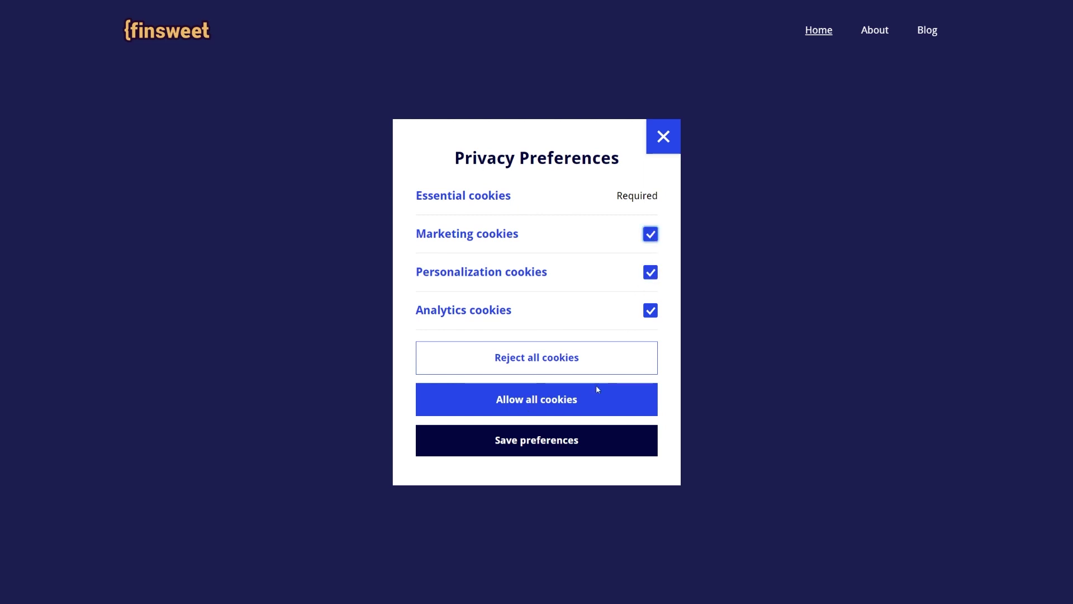
left_click(584, 438)
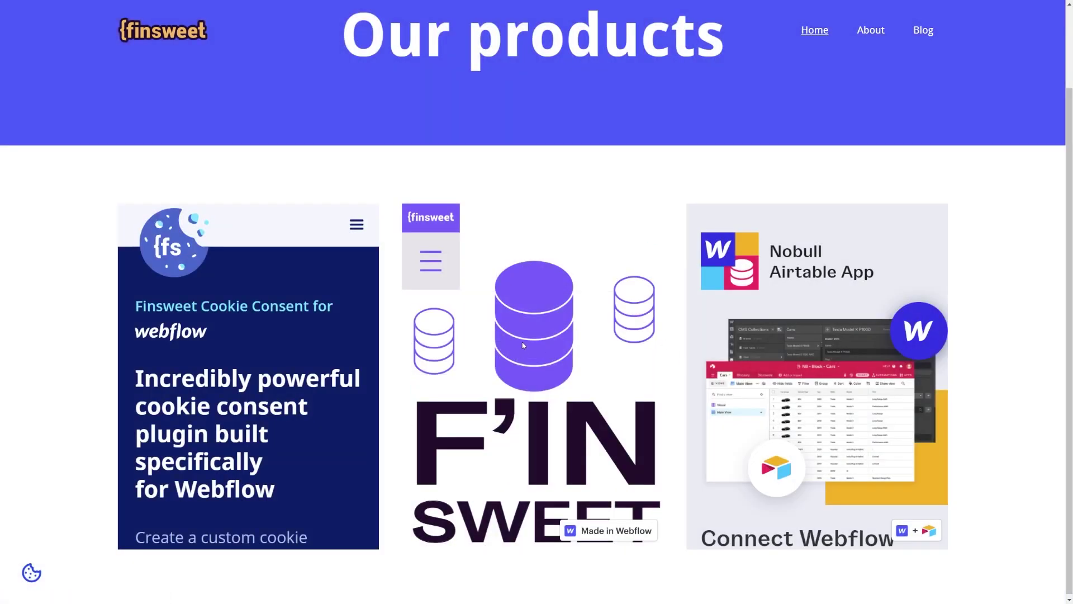
left_click(509, 362)
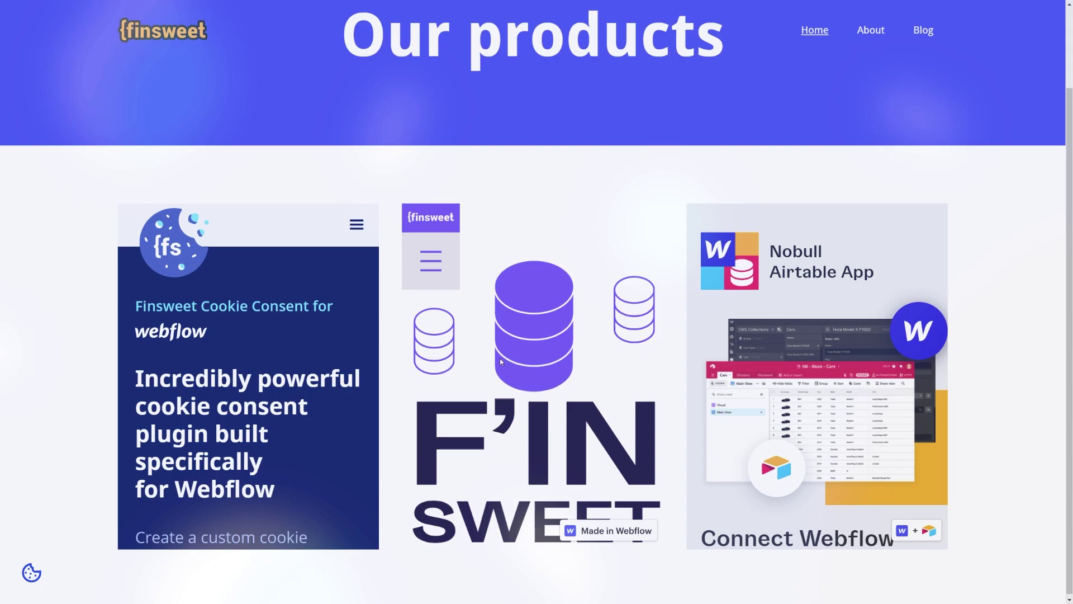